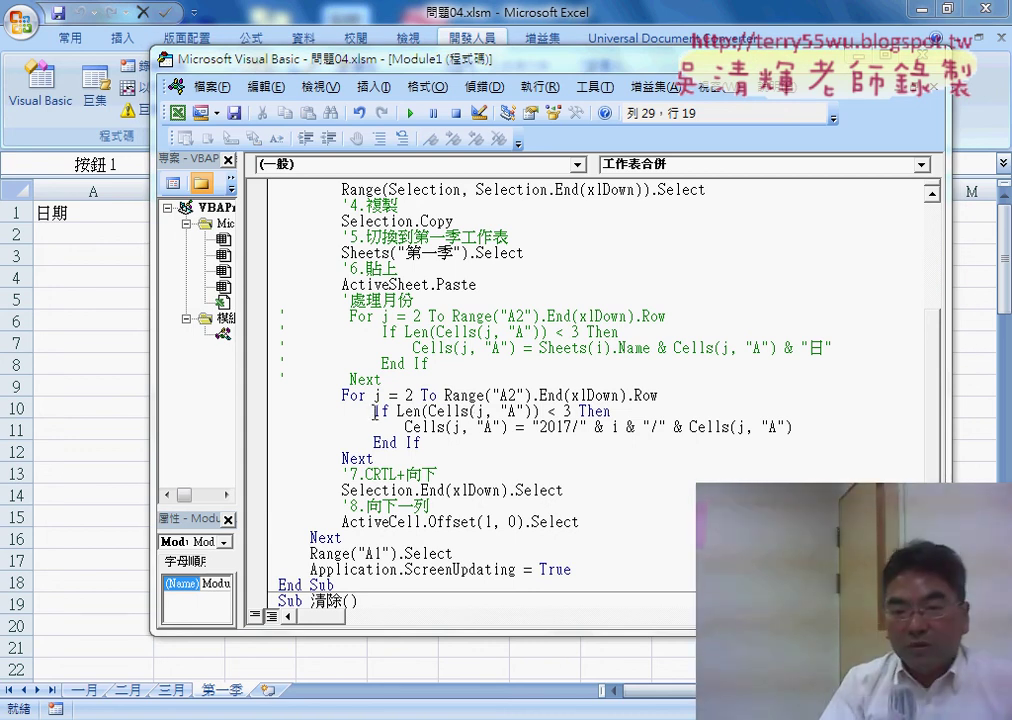
Step: Set a breakpoint on the "2017/" date-building line and run the merge macro until it pauses
{"action": "left_click", "coordinate": [392, 412]}
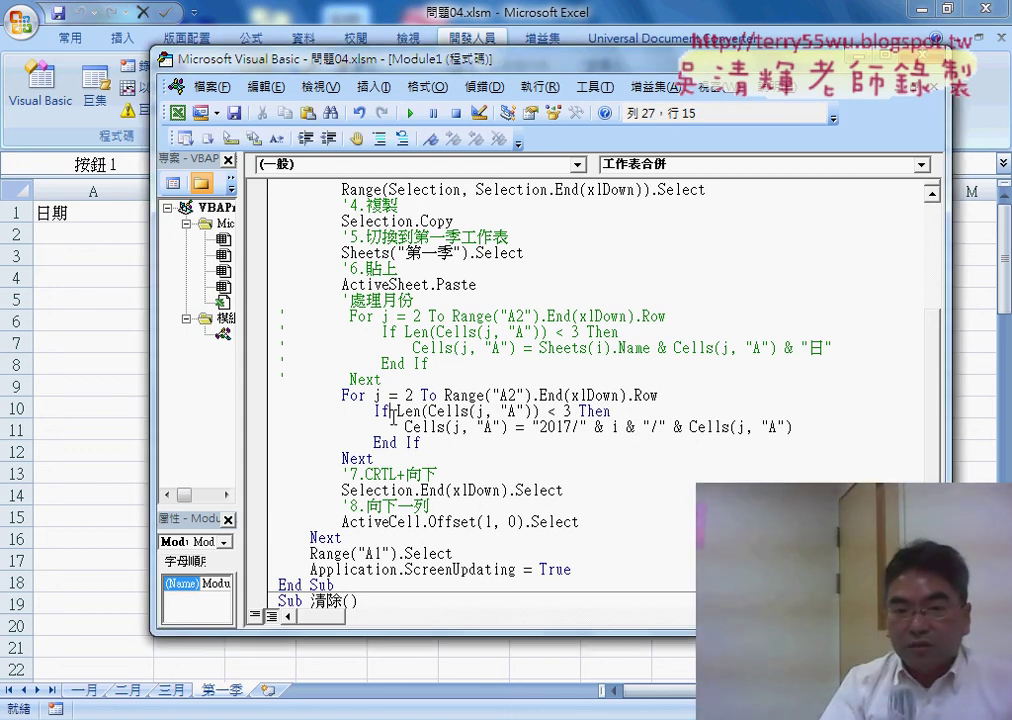
{"action": "left_click", "coordinate": [257, 432]}
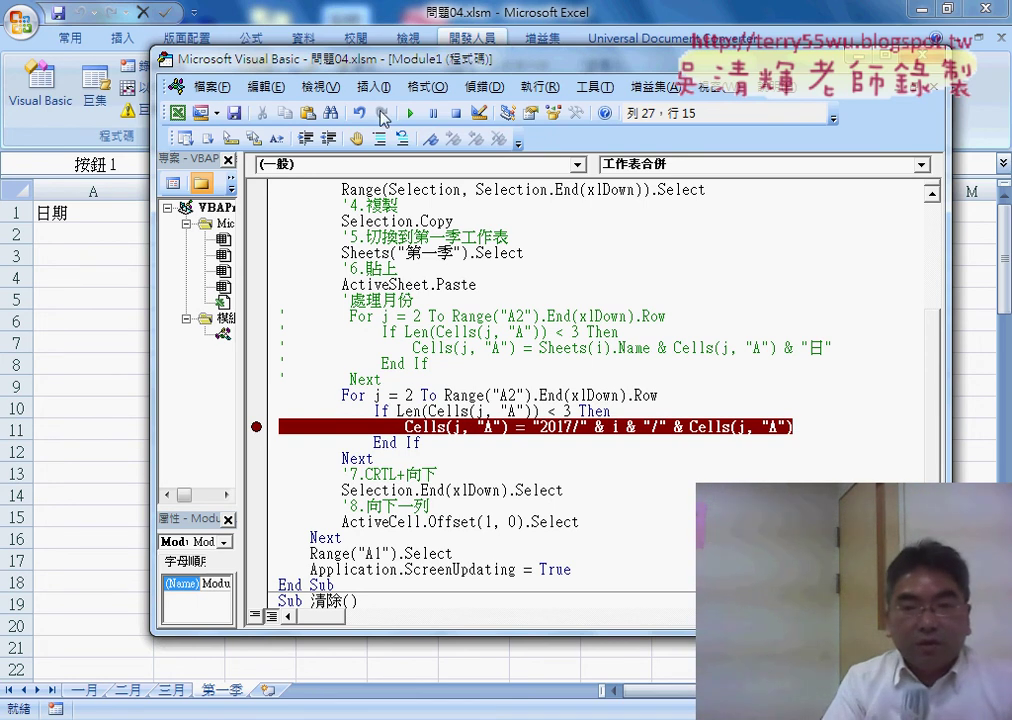
{"action": "left_click", "coordinate": [408, 113]}
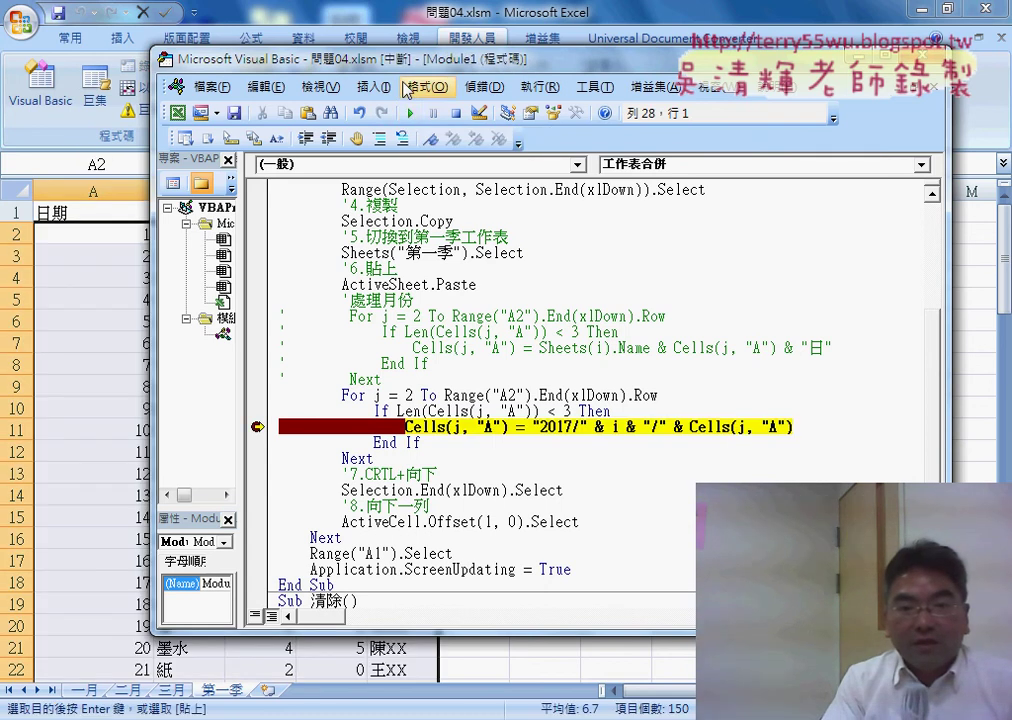
{"action": "left_click_drag", "start_coordinate": [291, 55], "coordinate": [431, 60]}
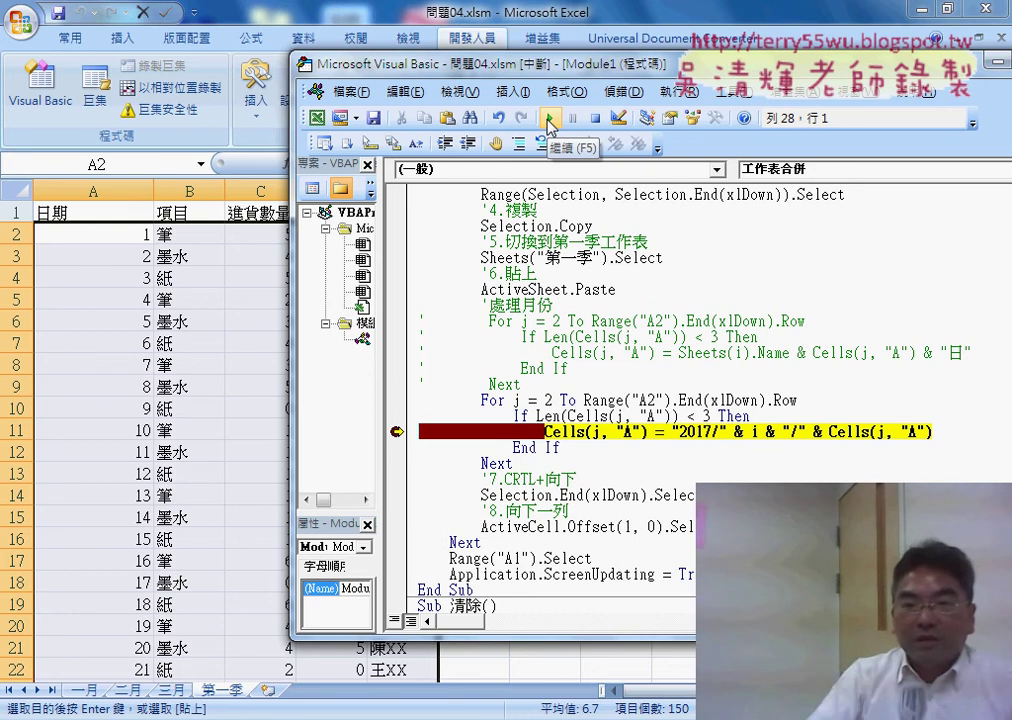
Step: Delete the "/" & separator before Cells(j, "A") in the paused date line
{"action": "left_click", "coordinate": [510, 91]}
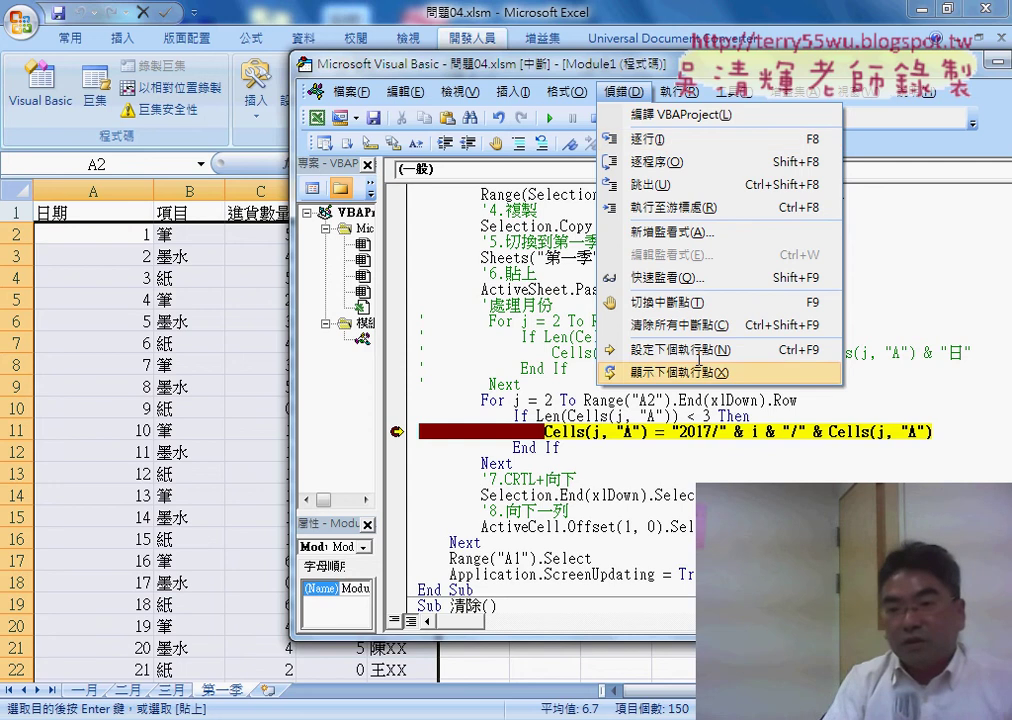
{"action": "left_click", "coordinate": [673, 432]}
{"action": "left_click_drag", "start_coordinate": [673, 432], "coordinate": [932, 432]}
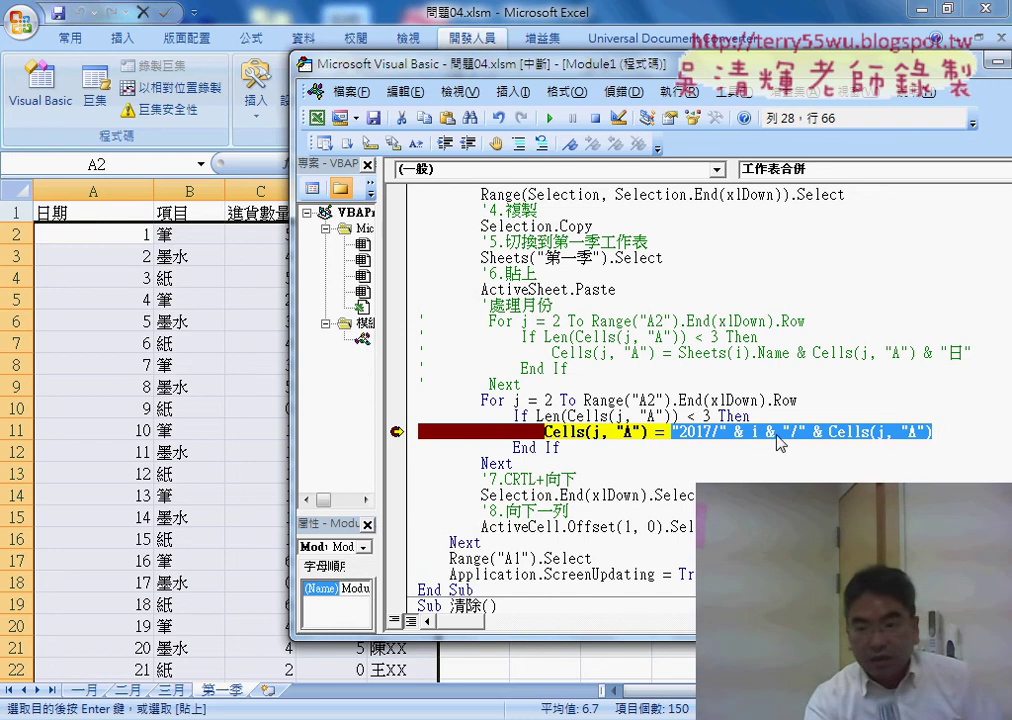
{"action": "left_click", "coordinate": [813, 408]}
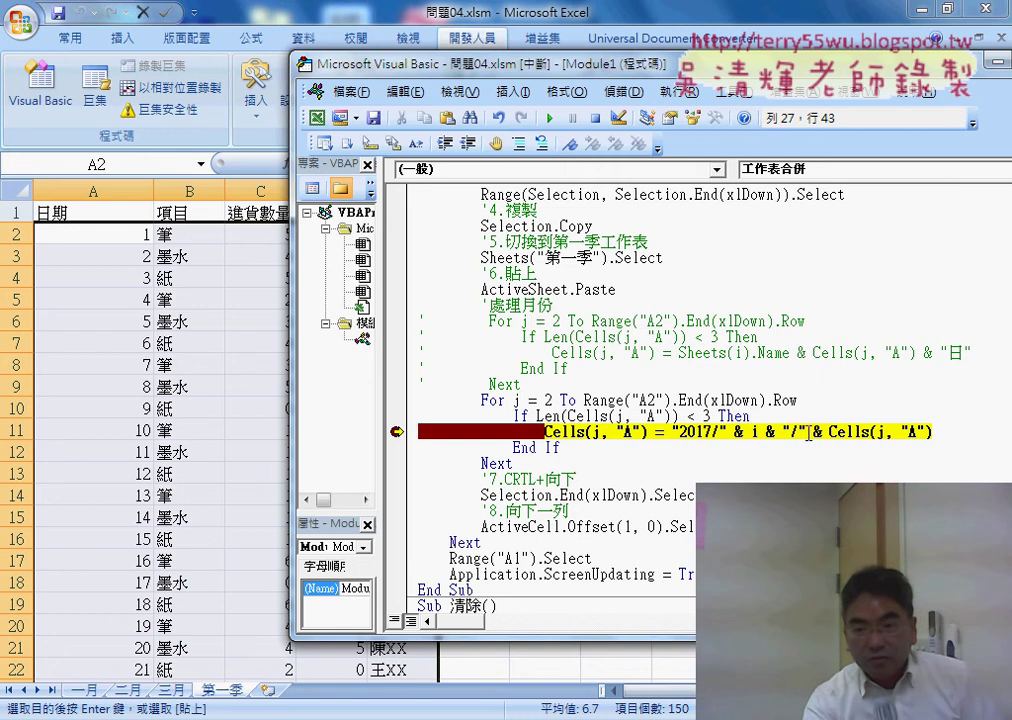
{"action": "left_click_drag", "start_coordinate": [822, 432], "coordinate": [768, 432]}
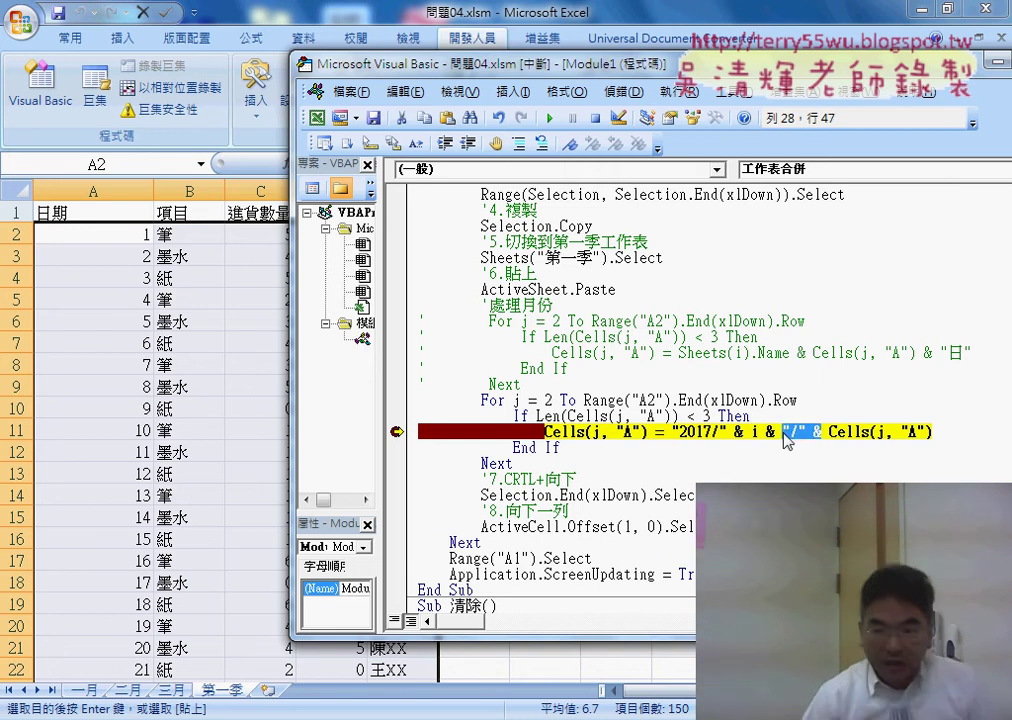
{"action": "key", "text": "Delete"}
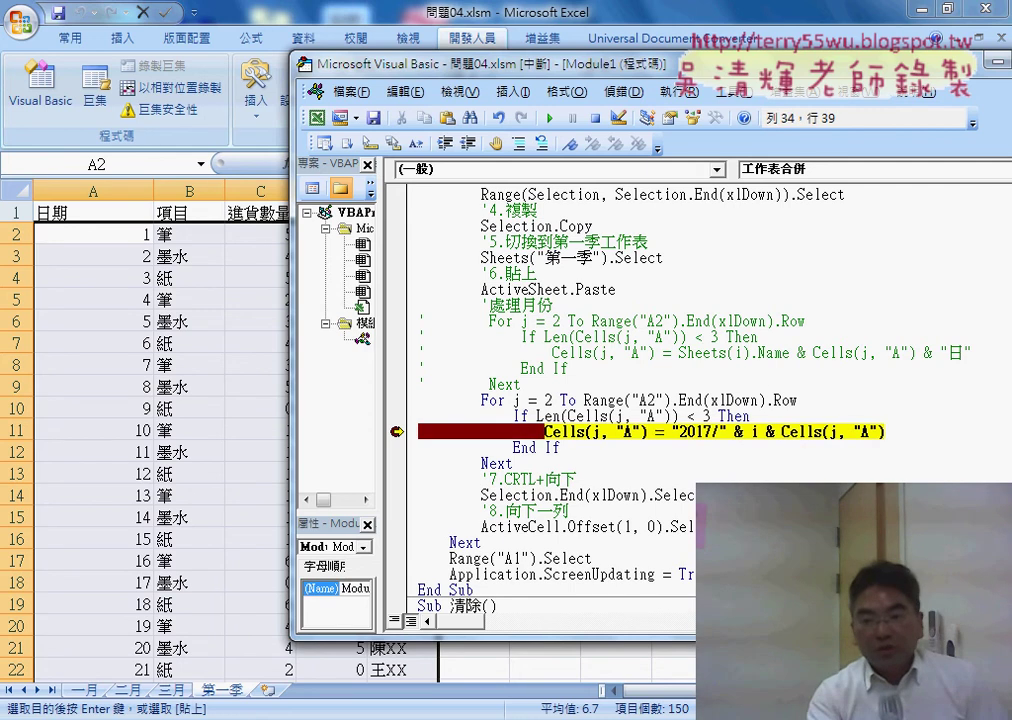
{"action": "left_click_drag", "start_coordinate": [420, 432], "coordinate": [543, 432]}
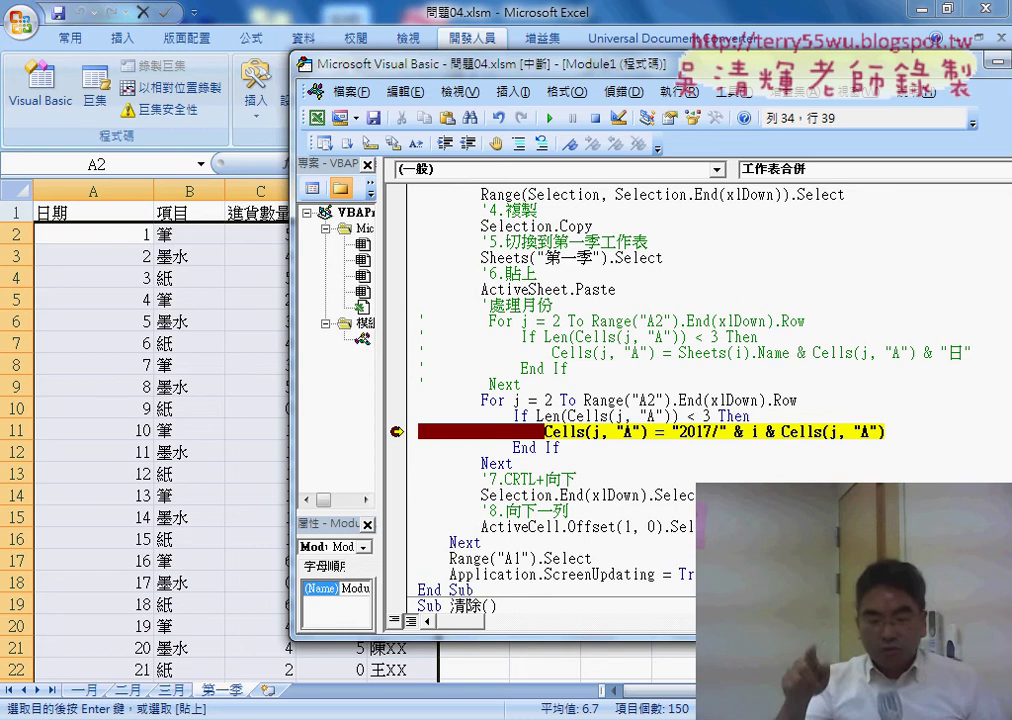
Step: Step over the edited date line with F8 and point out 2017/11 in cell A2
{"action": "key", "text": "F8"}
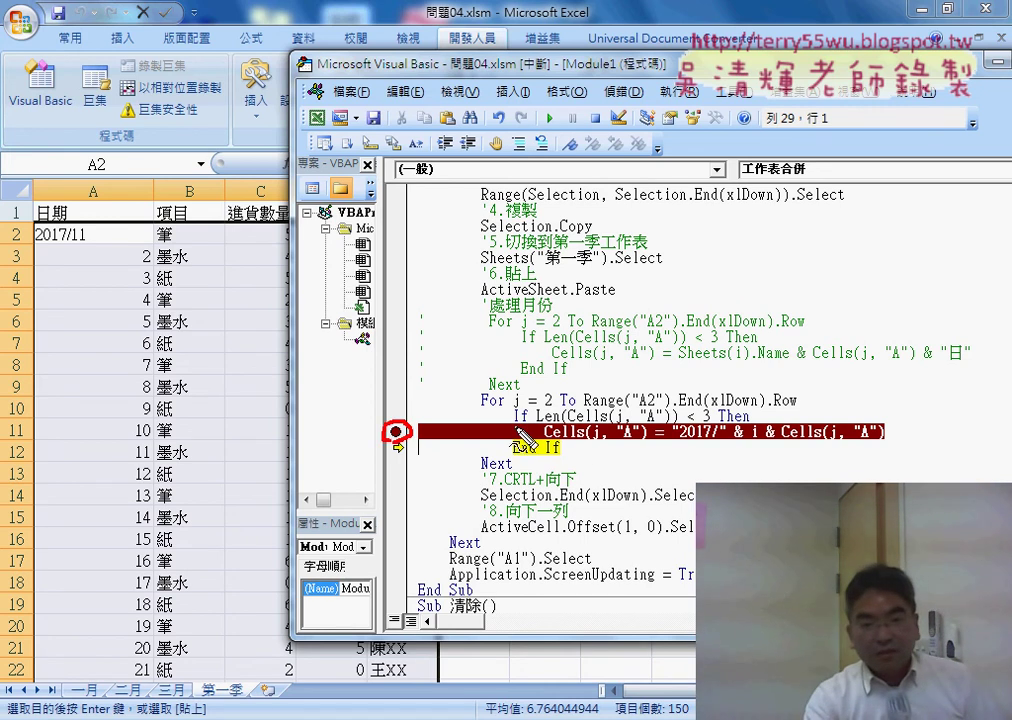
{"action": "mouse_move", "coordinate": [62, 247]}
{"action": "left_mouse_down"}
{"action": "mouse_move", "coordinate": [88, 247]}
{"action": "mouse_move", "coordinate": [22, 232]}
{"action": "mouse_move", "coordinate": [95, 224]}
{"action": "left_mouse_up"}
{"action": "mouse_move", "coordinate": [455, 428]}
{"action": "left_mouse_down"}
{"action": "mouse_move", "coordinate": [395, 372]}
{"action": "mouse_move", "coordinate": [109, 228]}
{"action": "left_mouse_up"}
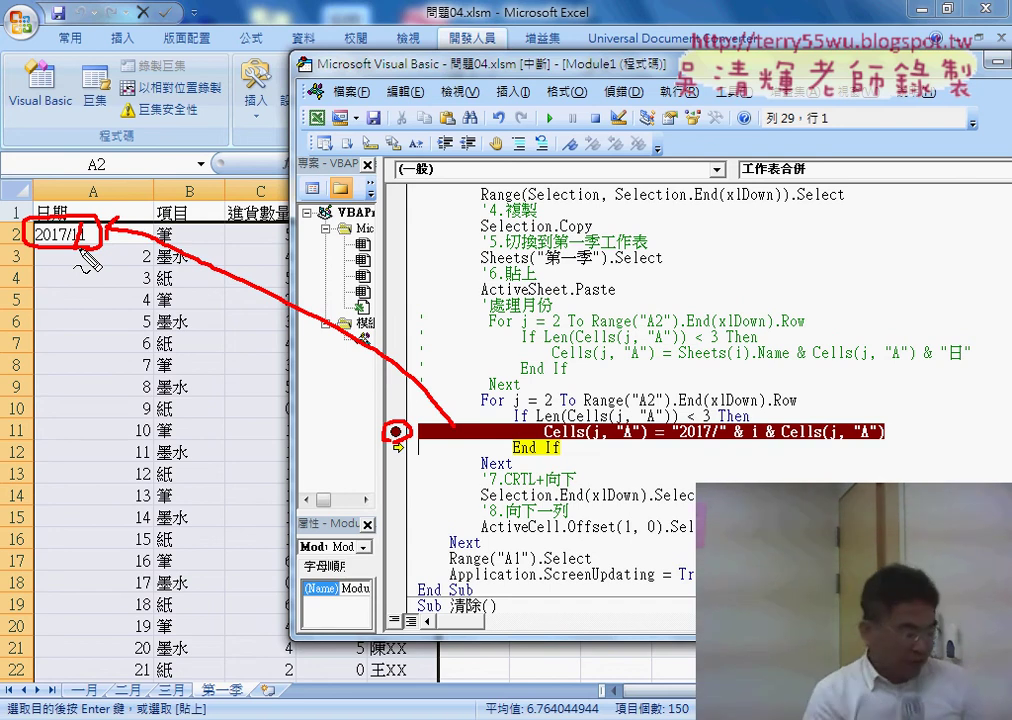
{"action": "key", "text": "Escape"}
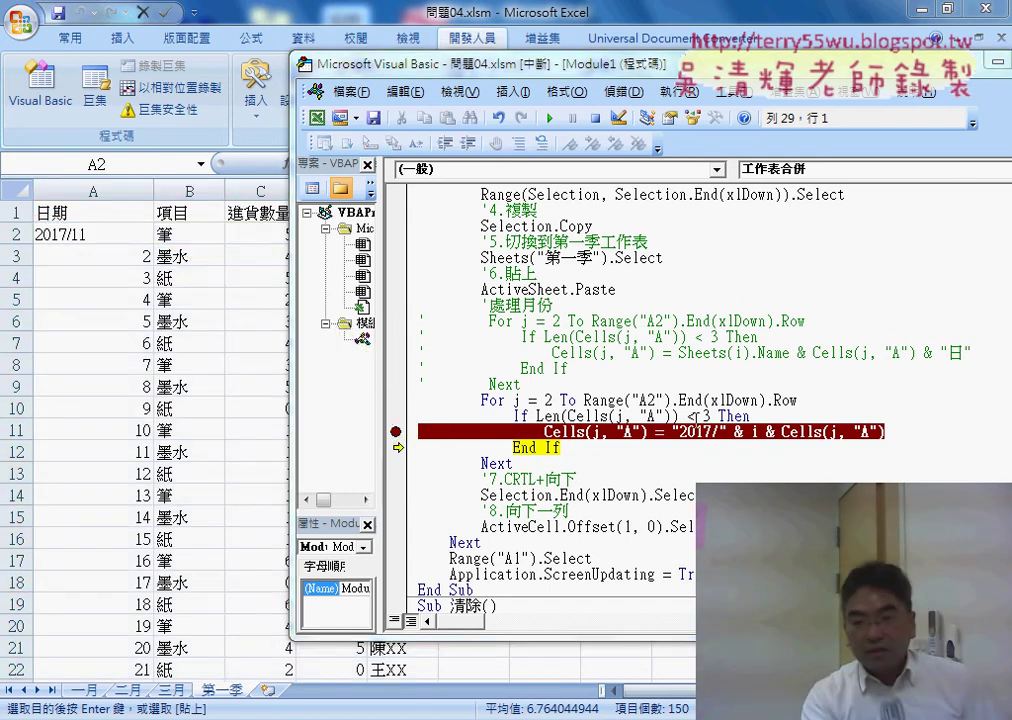
Step: Re-insert "/" & so the line reads "2017/" & i & "/" & Cells(j, "A")
{"action": "left_click", "coordinate": [806, 432]}
{"action": "left_click", "coordinate": [783, 432]}
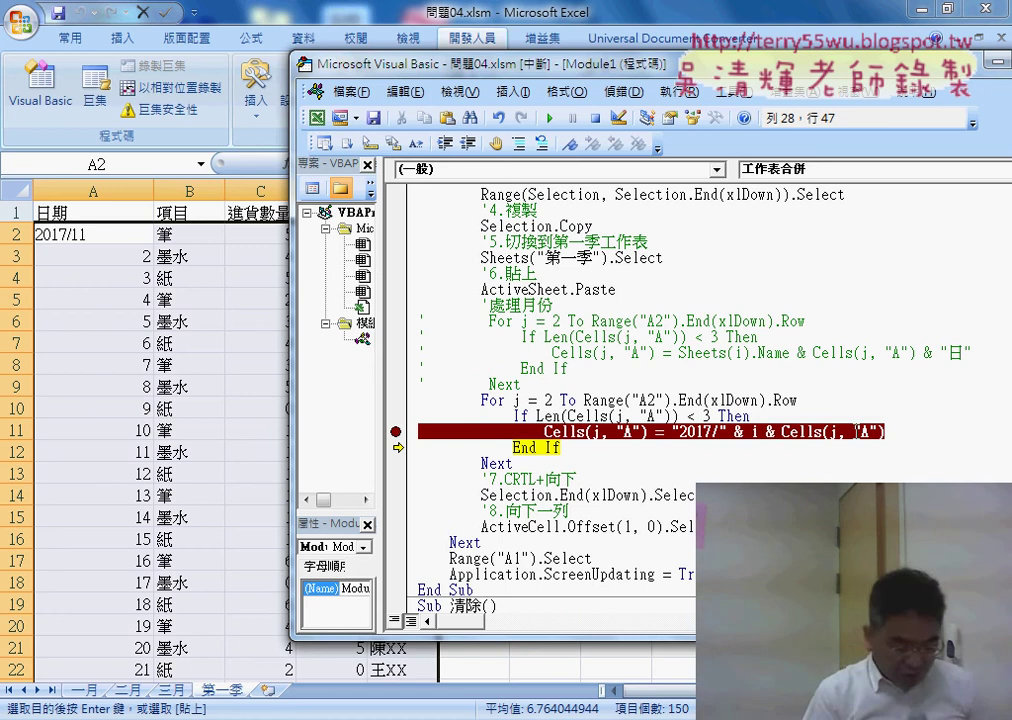
{"action": "type", "text": "\"\""}
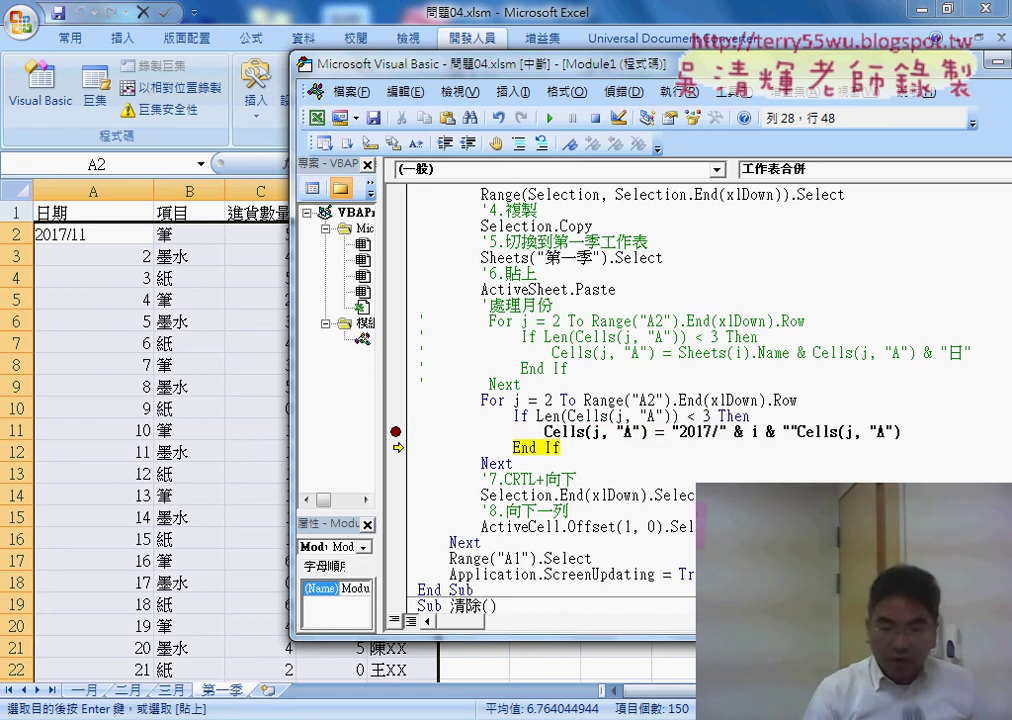
{"action": "type", "text": "/"}
{"action": "key", "text": "Right"}
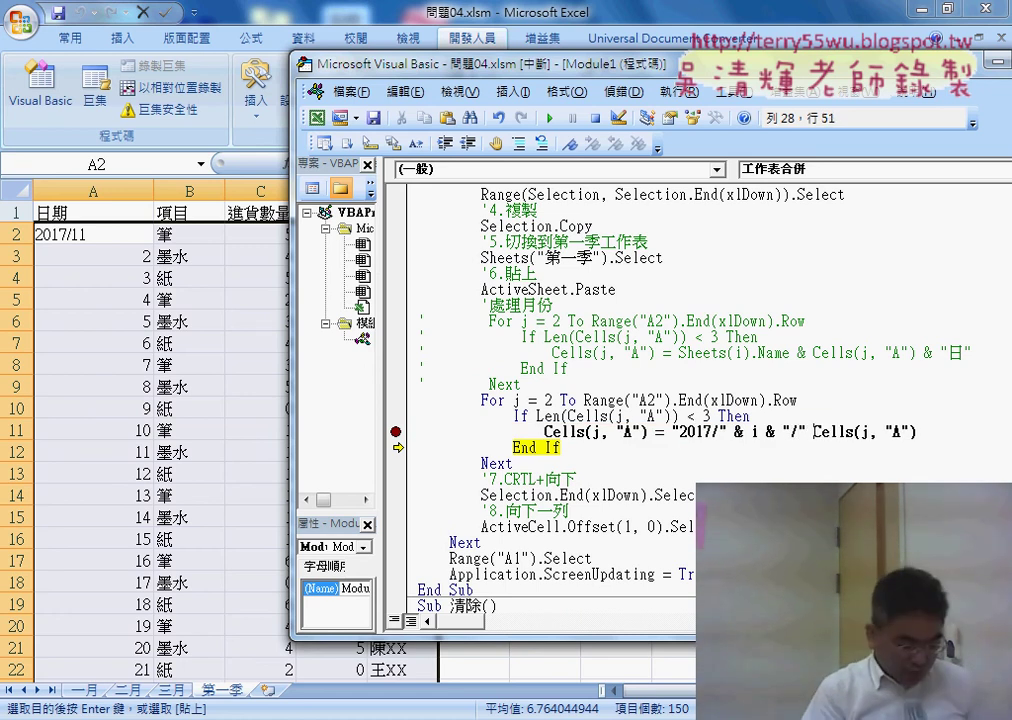
{"action": "type", "text": "&"}
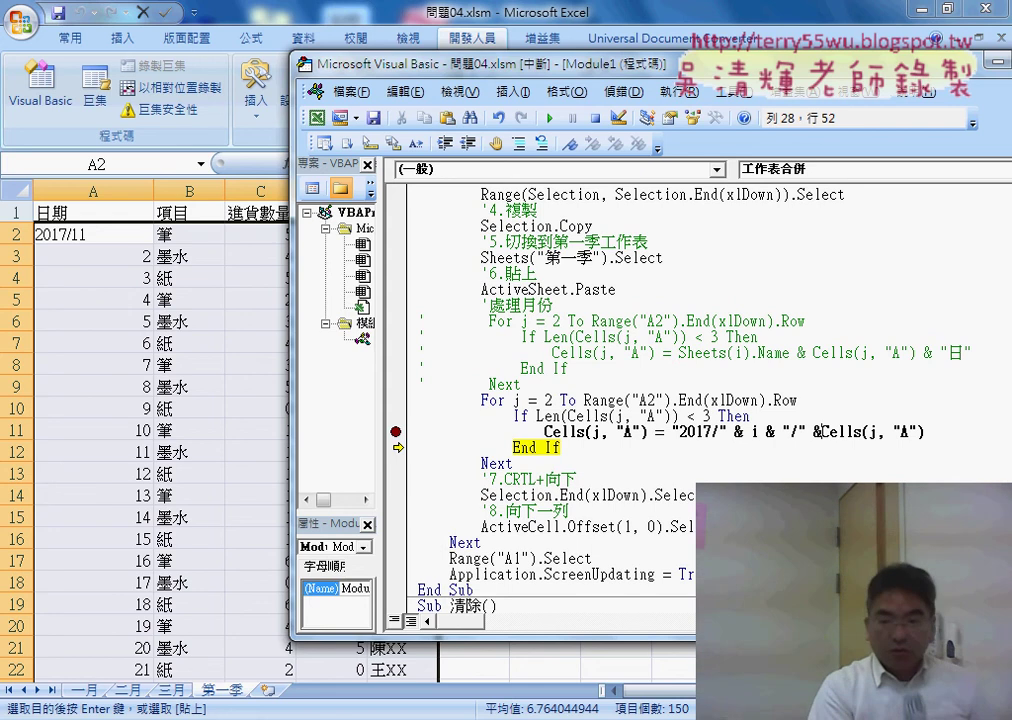
{"action": "key", "text": "Down"}
{"action": "key", "text": "Down"}
{"action": "key", "text": "Down"}
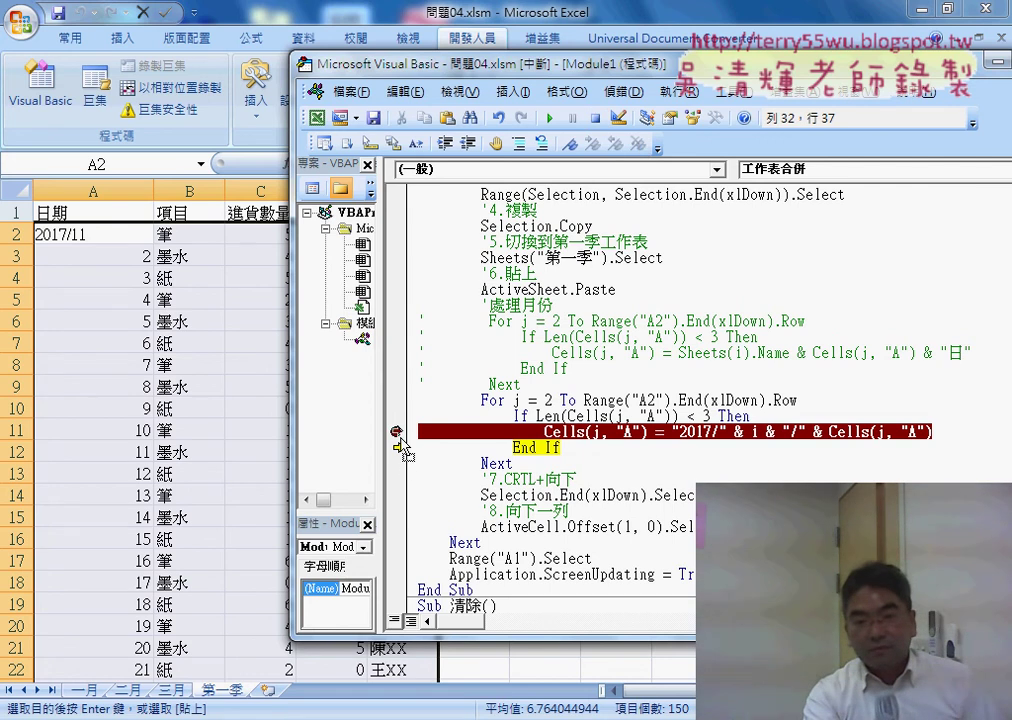
Step: Move execution back to the restored Cells(j, "A") date line
{"action": "key", "text": "F5"}
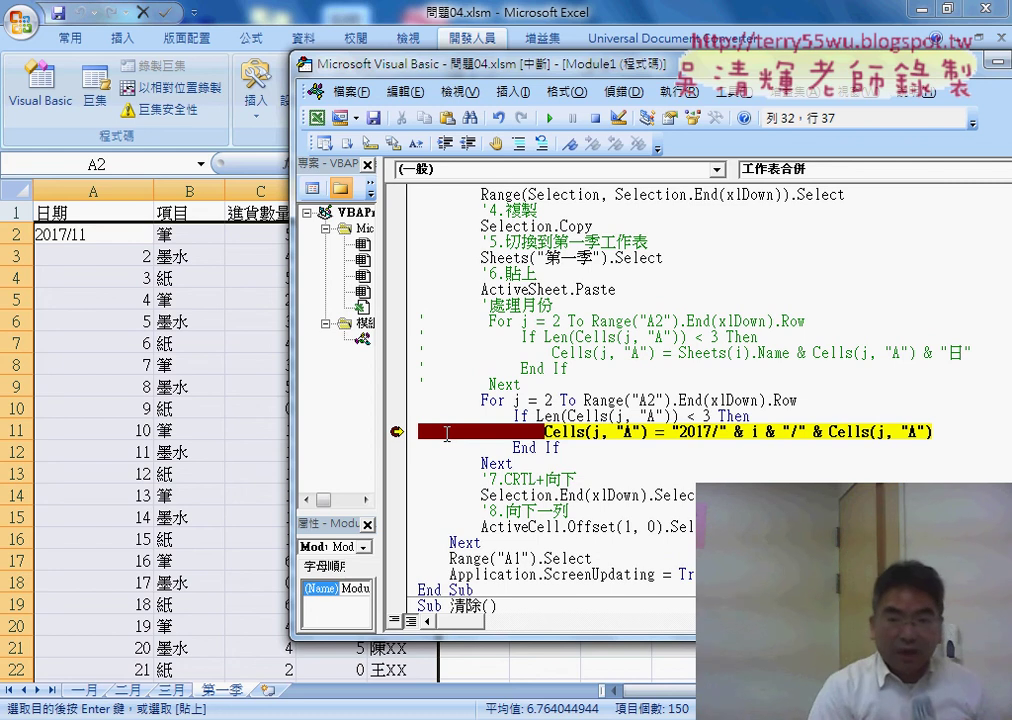
Step: Execute the date line again so A2 reads 2017/1/2017/11, selecting Cells(j, "A")
{"action": "key", "text": "F8"}
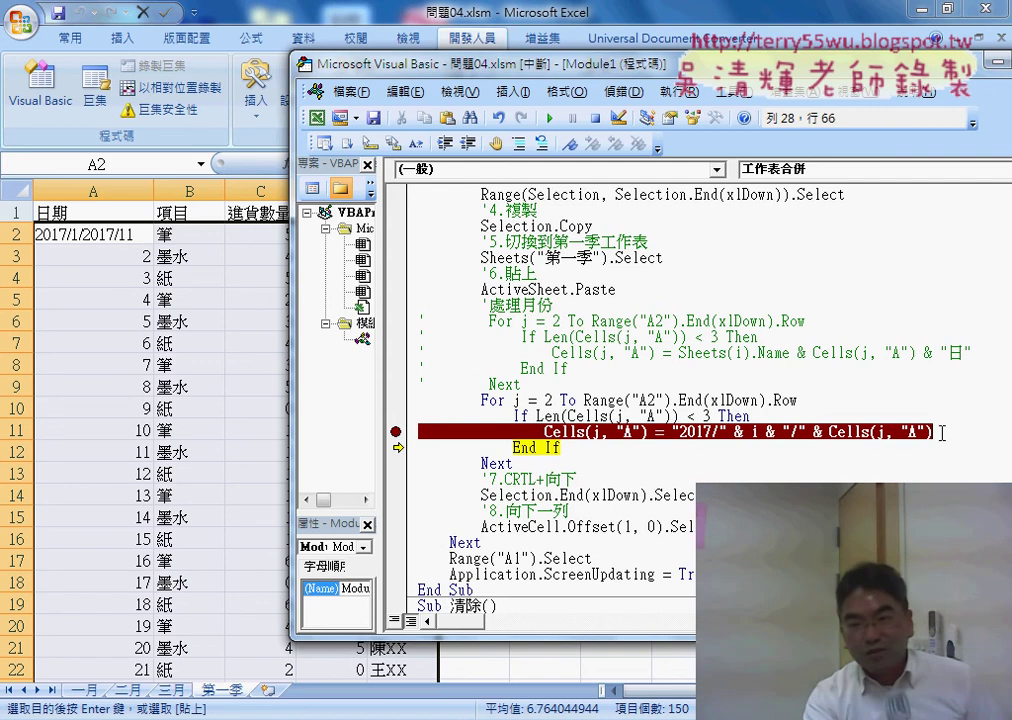
{"action": "left_click_drag", "start_coordinate": [931, 431], "coordinate": [838, 431]}
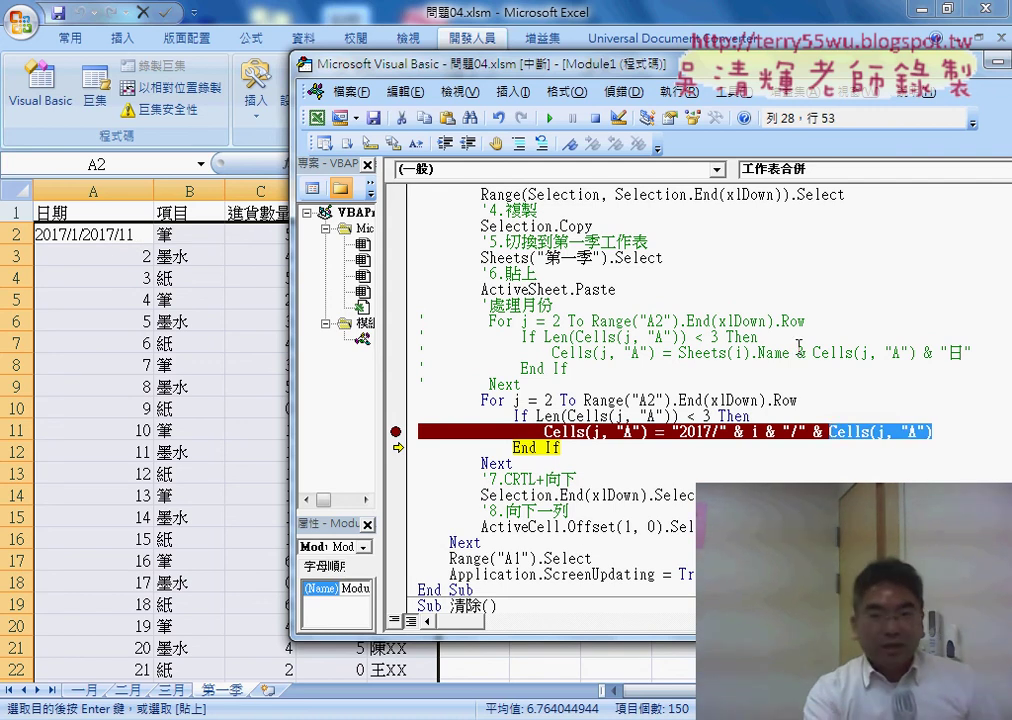
{"action": "left_click_drag", "start_coordinate": [540, 70], "coordinate": [418, 71]}
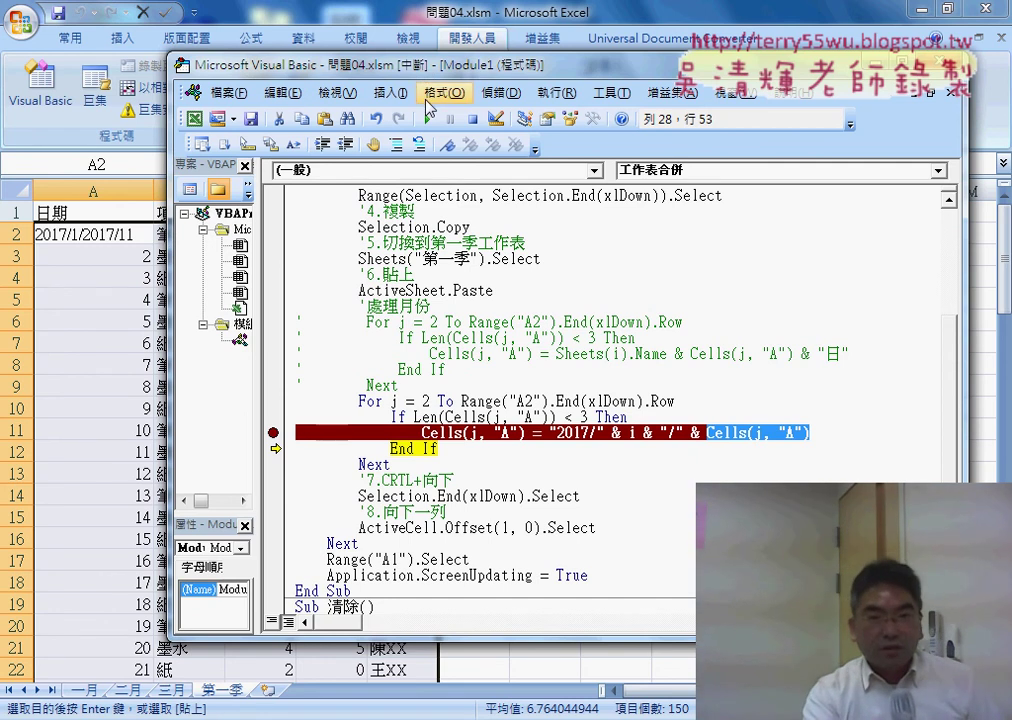
Step: Open the Immediate window from the View menu, then switch back to the worksheet
{"action": "left_click", "coordinate": [350, 93]}
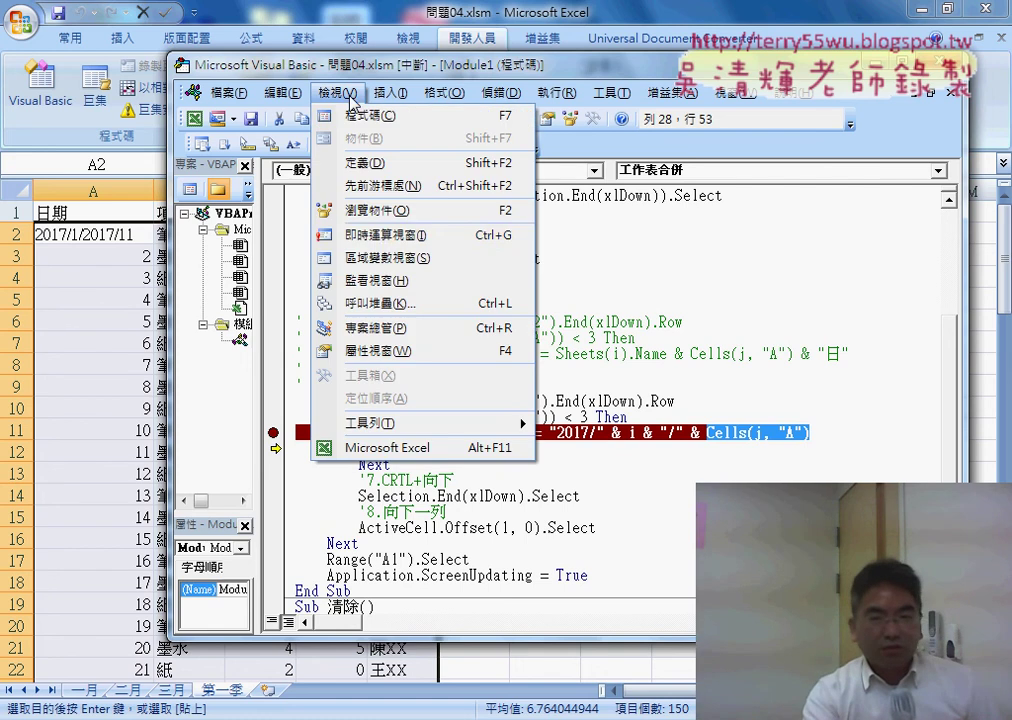
{"action": "left_click", "coordinate": [396, 240]}
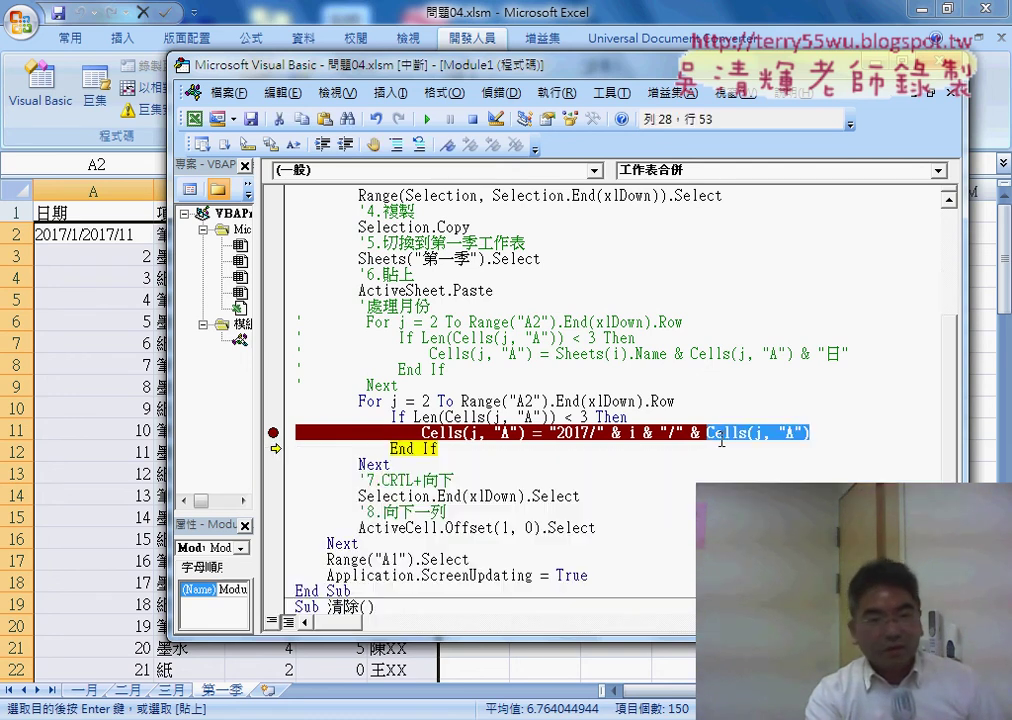
{"action": "key", "text": "alt+F11"}
Step: Enter 1 into cell A2, then return to the Visual Basic Editor window
{"action": "type", "text": "1"}
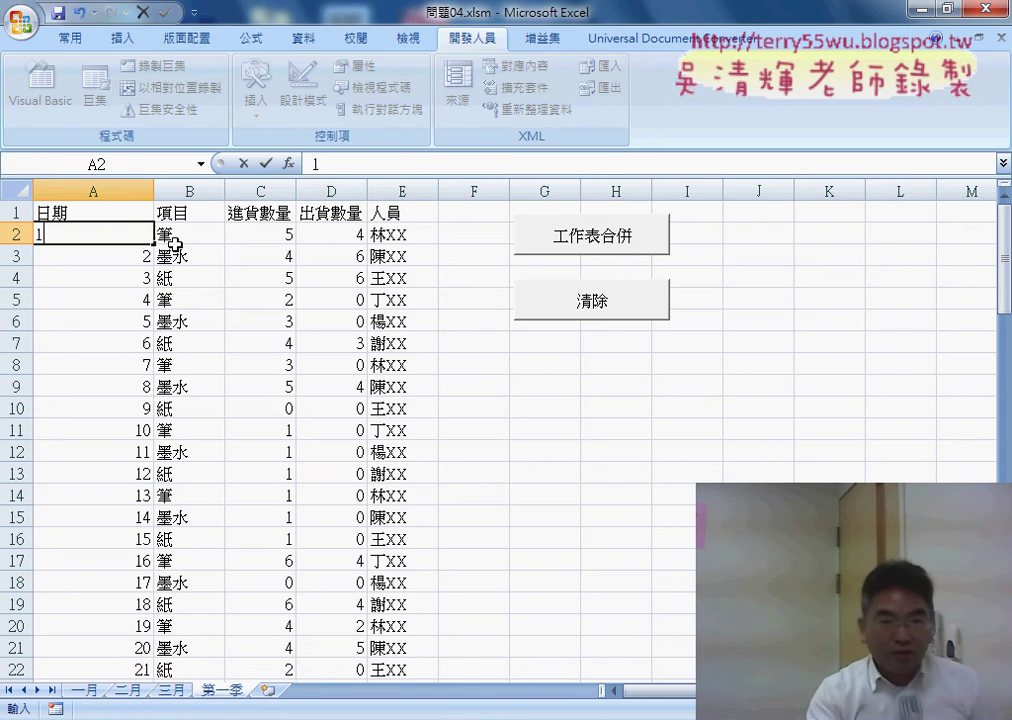
{"action": "left_click", "coordinate": [180, 300]}
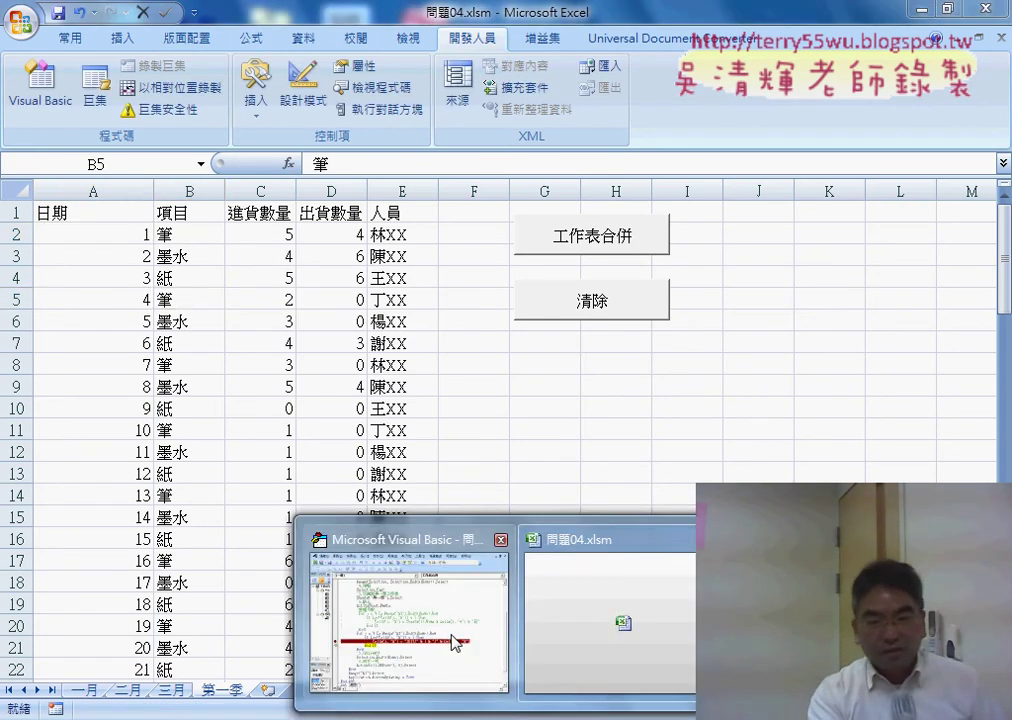
{"action": "left_click", "coordinate": [456, 641]}
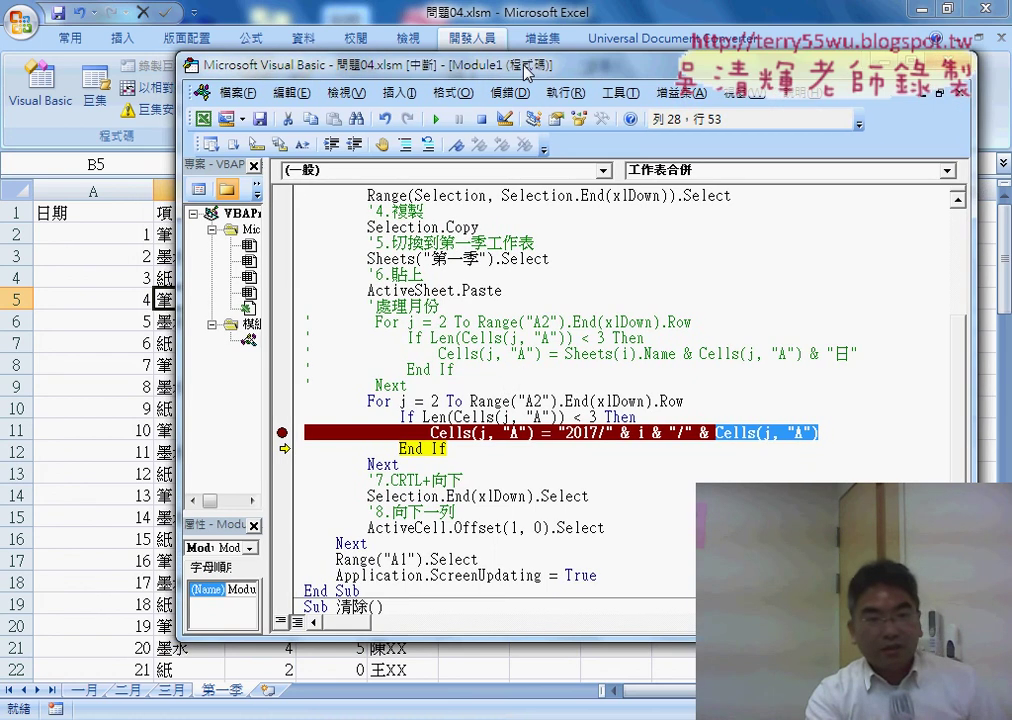
{"action": "left_click_drag", "start_coordinate": [396, 64], "coordinate": [477, 75]}
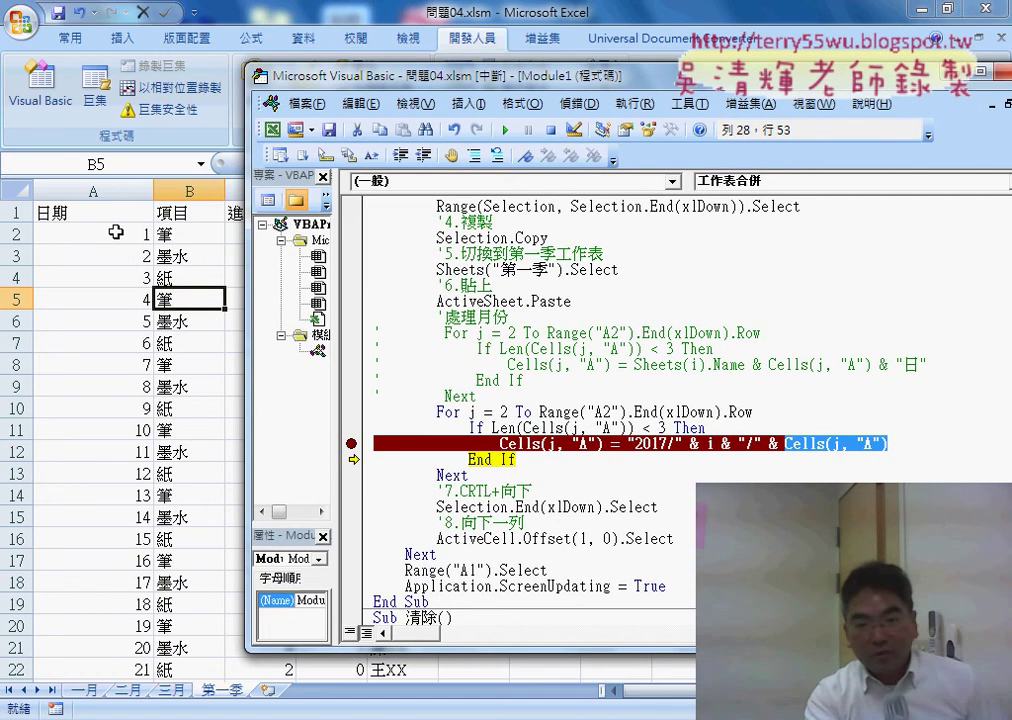
Step: Step the restored date line once so A2 reads 2017/1/1, then inspect variables i and j
{"action": "left_click_drag", "start_coordinate": [350, 457], "coordinate": [350, 443]}
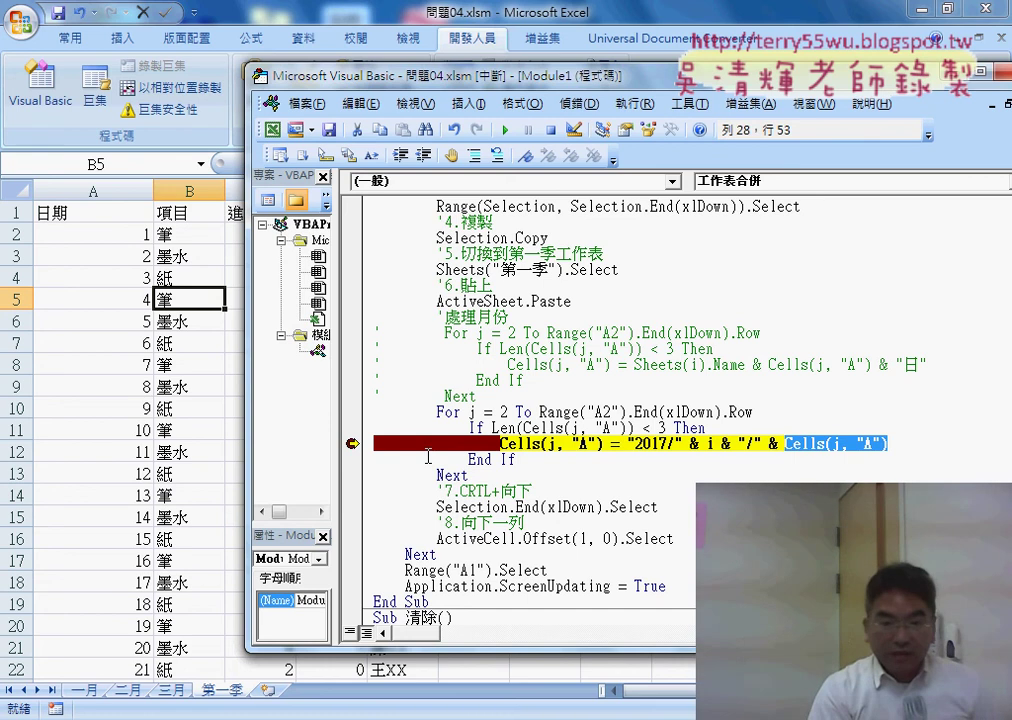
{"action": "key", "text": "F8"}
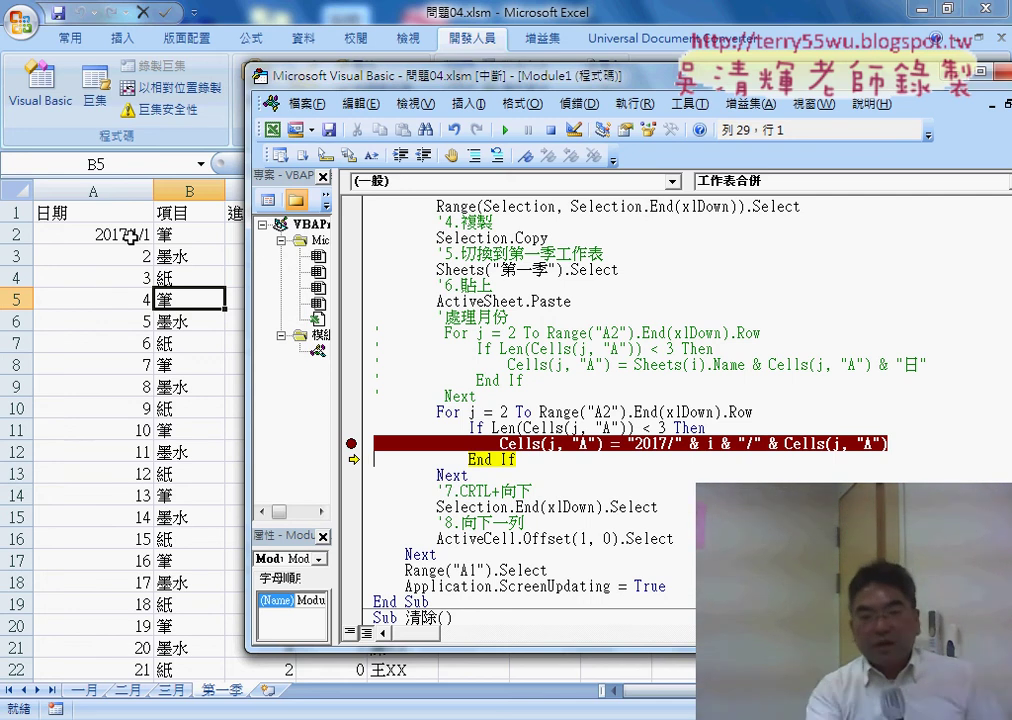
{"action": "double_click", "coordinate": [711, 444]}
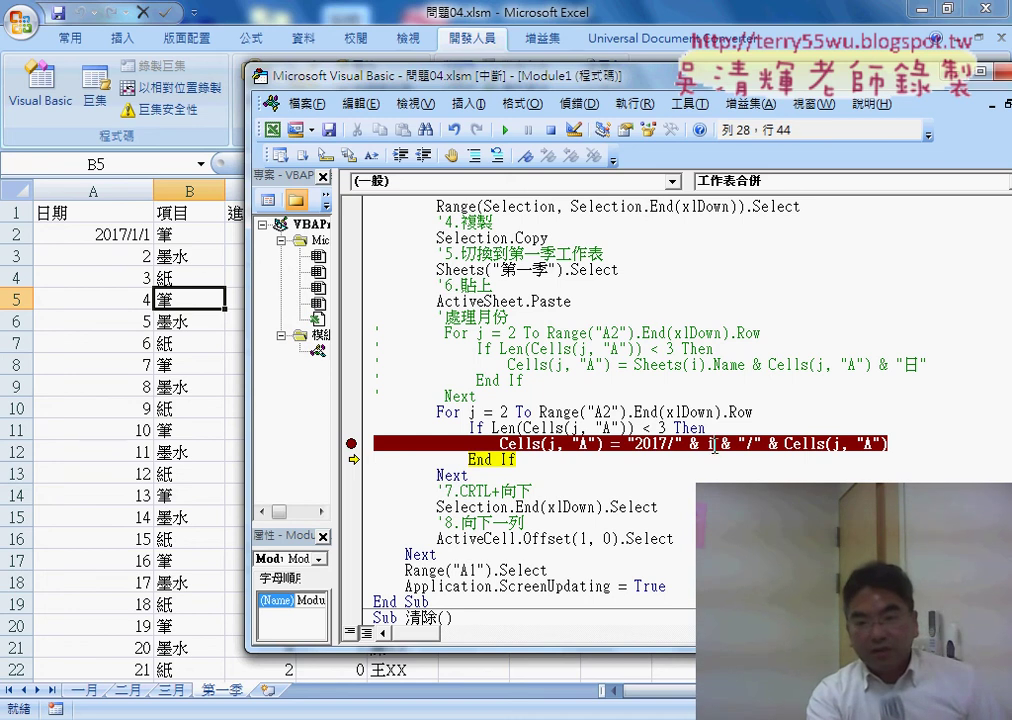
{"action": "double_click", "coordinate": [556, 444]}
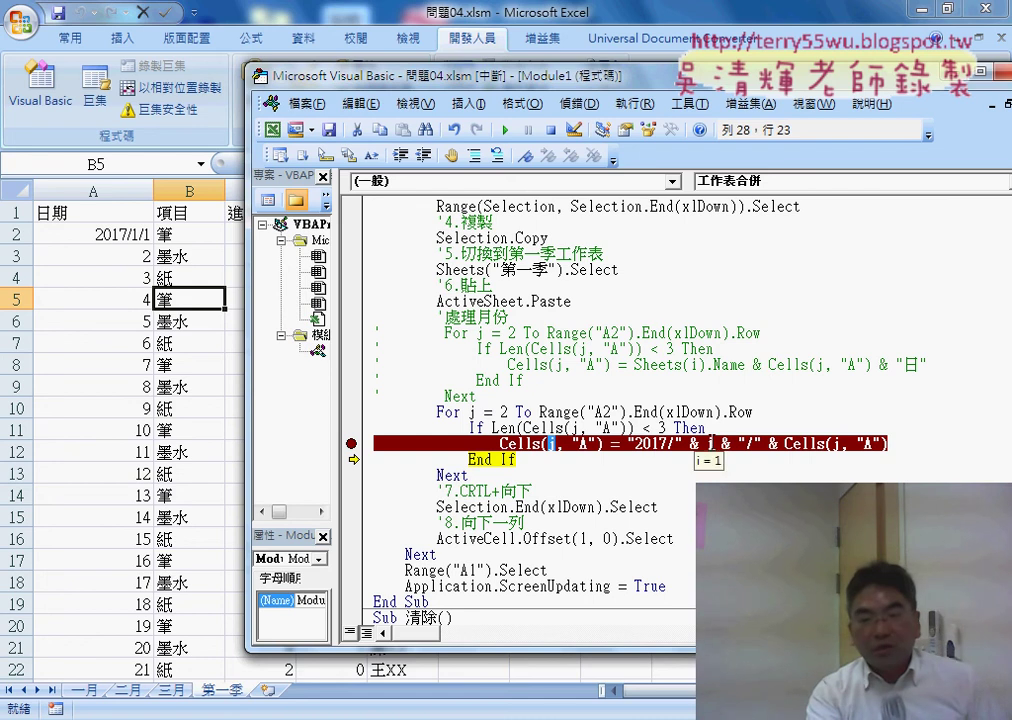
{"action": "double_click", "coordinate": [711, 444]}
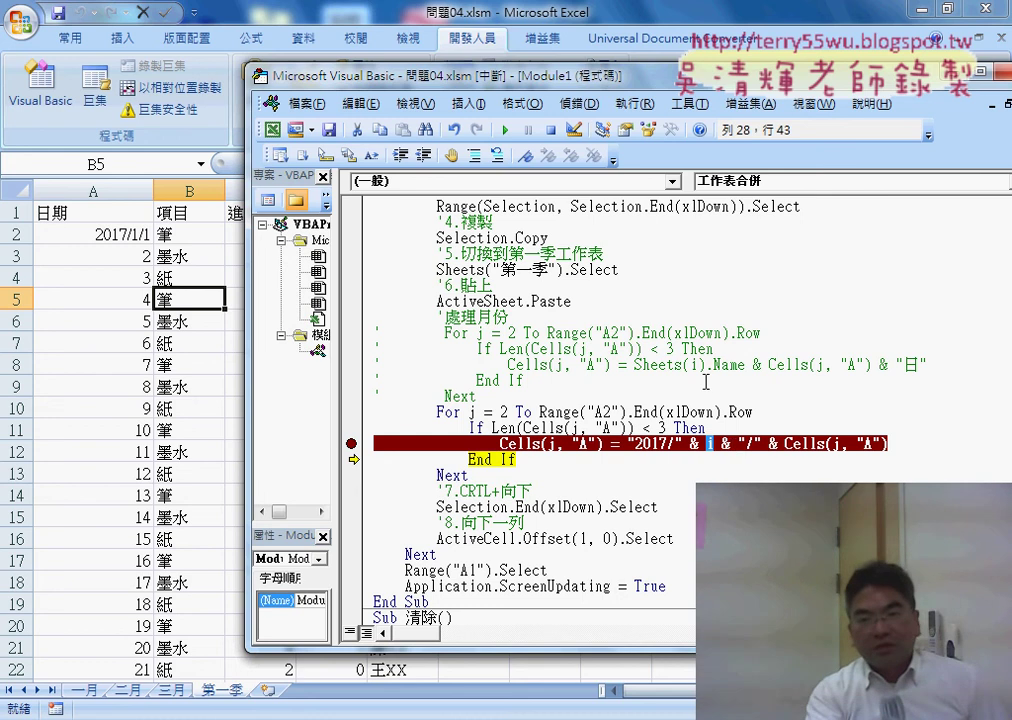
{"action": "left_click_drag", "start_coordinate": [478, 75], "coordinate": [484, 80]}
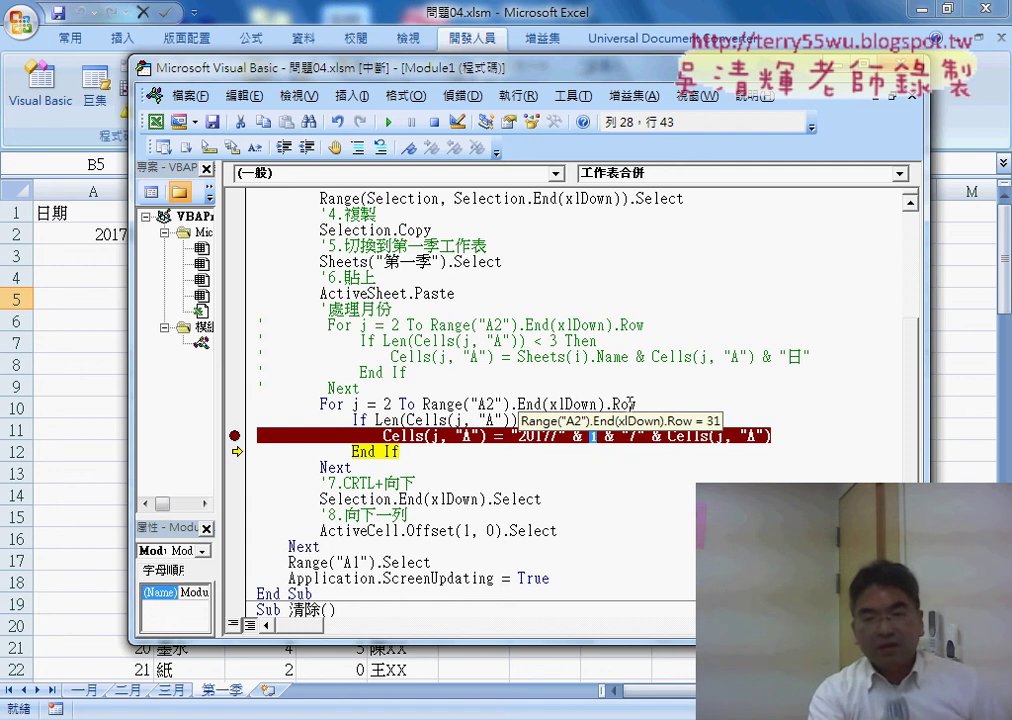
Step: Select the loop variable i on the date line and open its context menu
{"action": "left_click", "coordinate": [598, 438]}
{"action": "left_click_drag", "start_coordinate": [600, 438], "coordinate": [593, 437]}
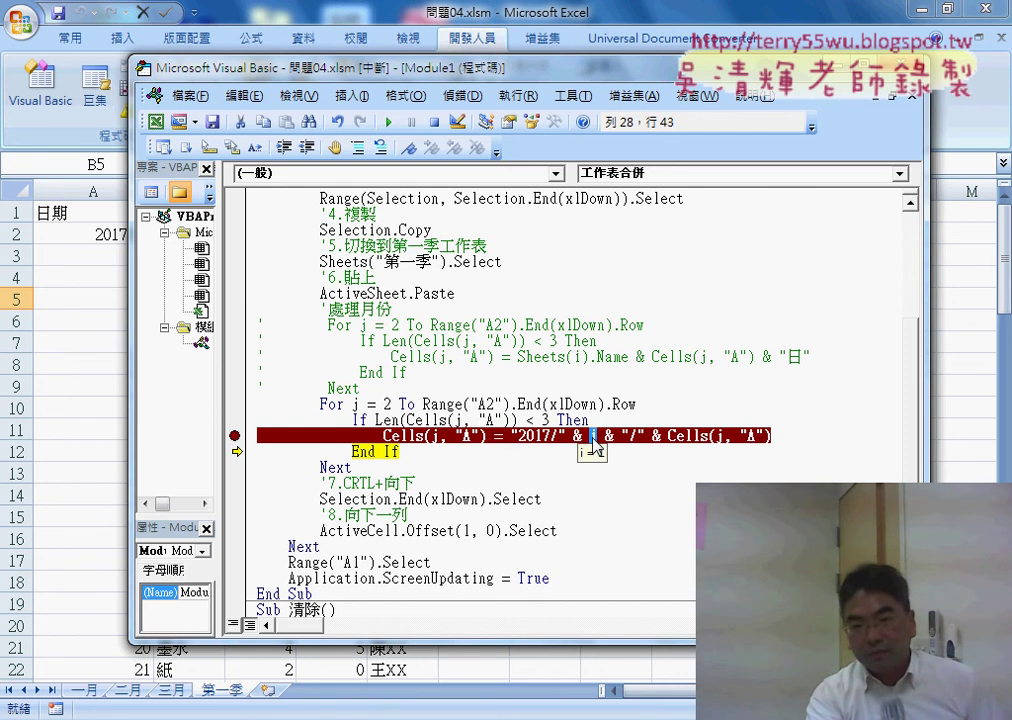
{"action": "right_click", "coordinate": [596, 441]}
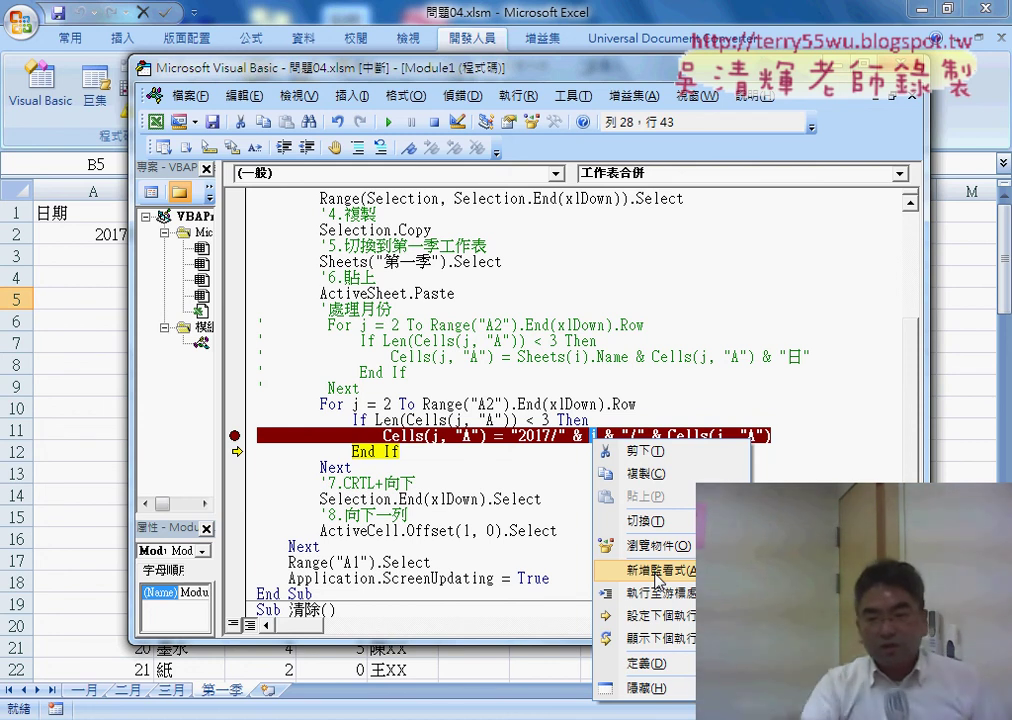
Step: Add a watch on i with the 數值改變時中斷 break-on-change option
{"action": "left_click", "coordinate": [656, 574]}
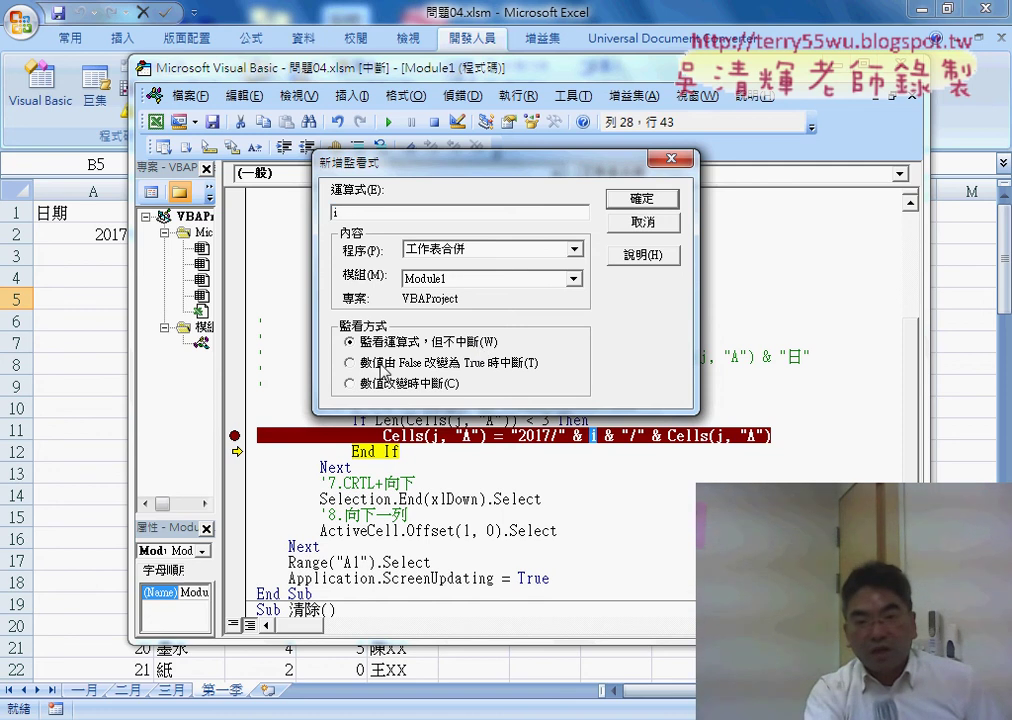
{"action": "left_click", "coordinate": [381, 368]}
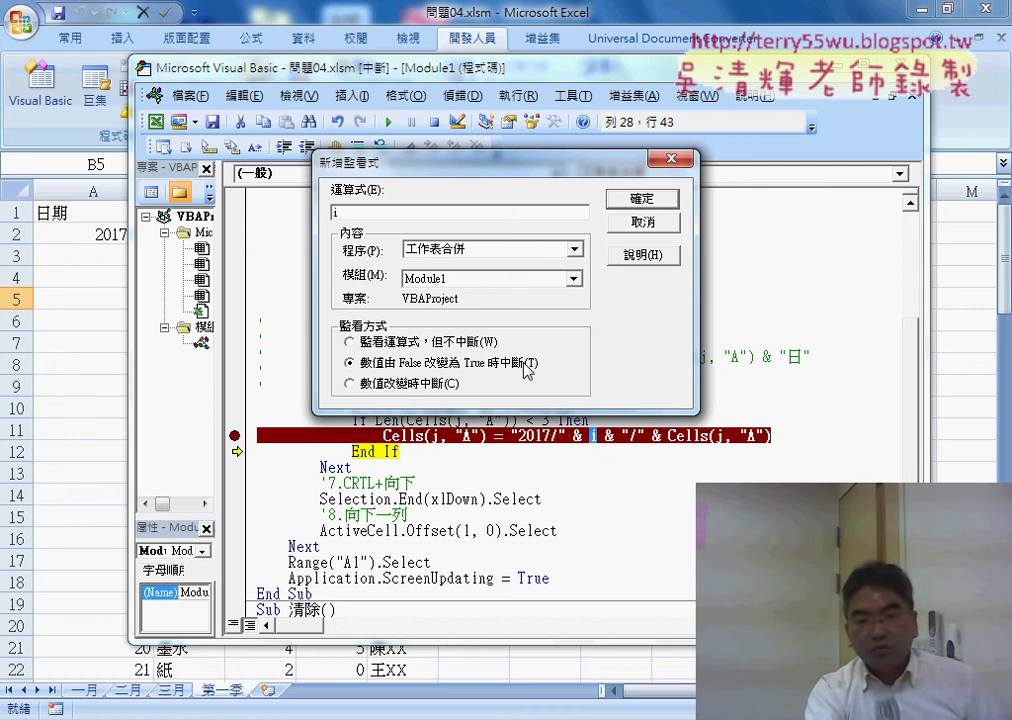
{"action": "left_click", "coordinate": [407, 386]}
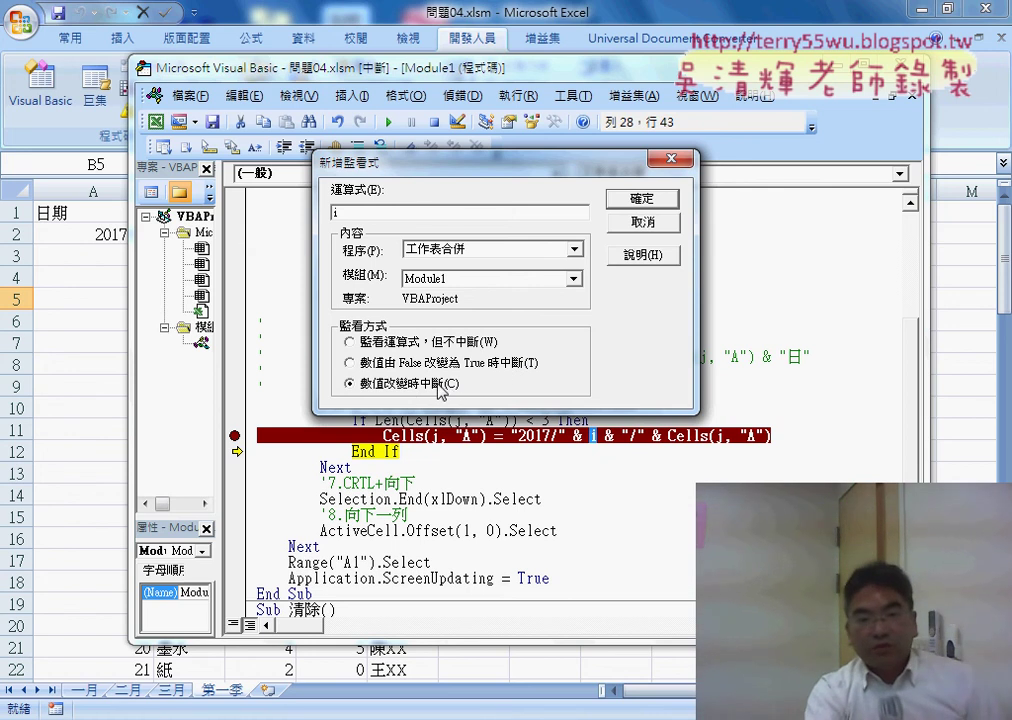
{"action": "left_click_drag", "start_coordinate": [465, 160], "coordinate": [301, 100]}
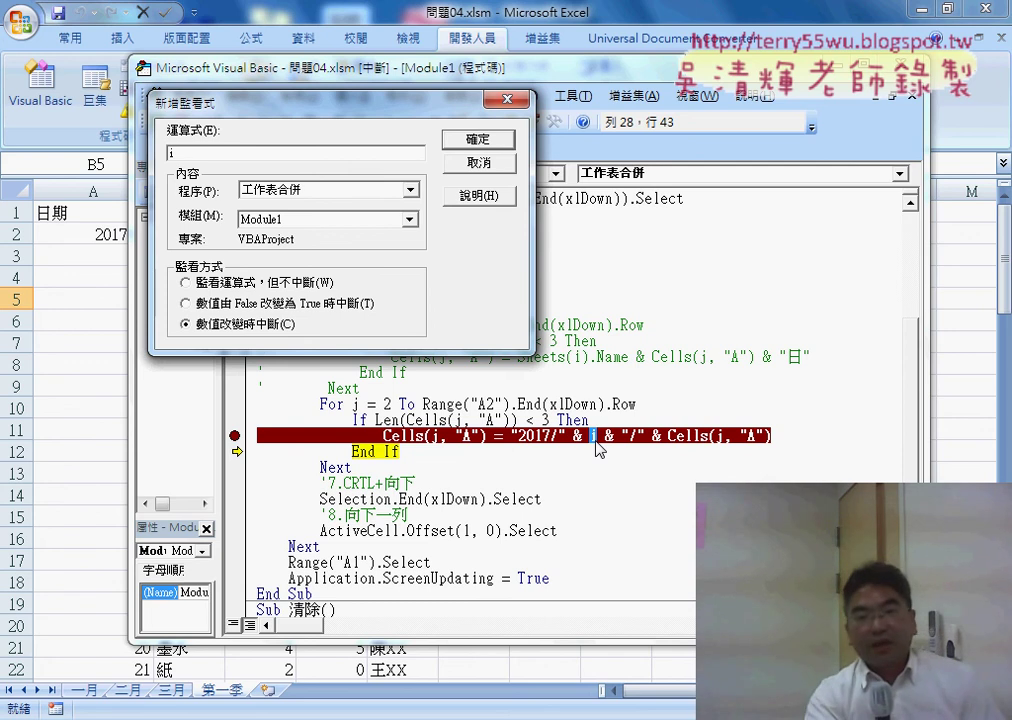
{"action": "left_click", "coordinate": [490, 139]}
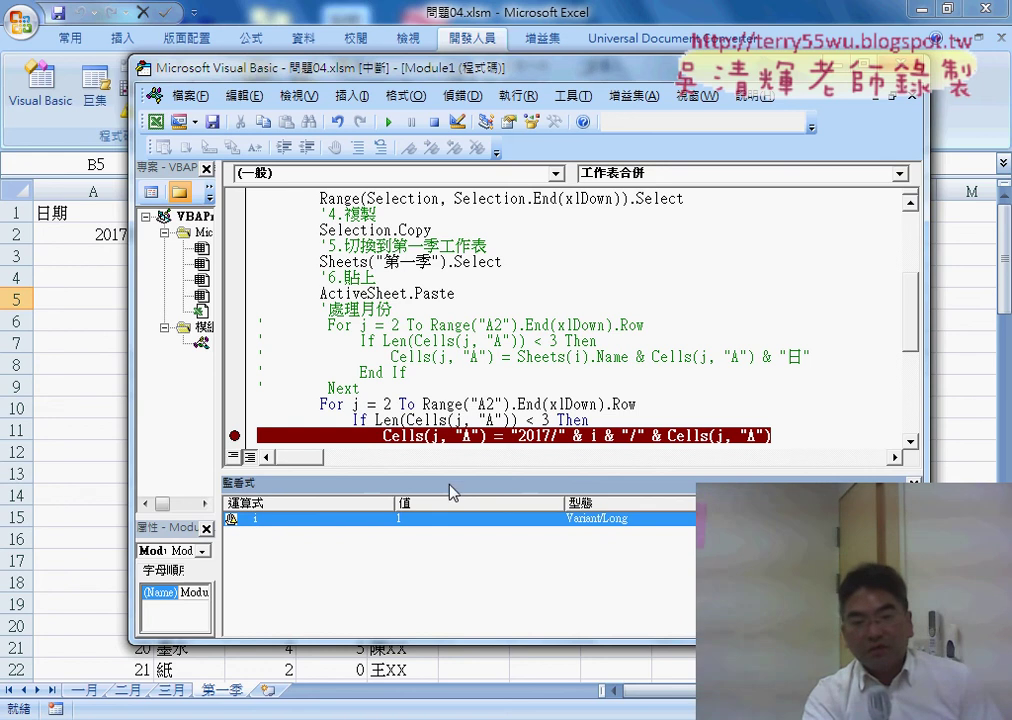
Step: Clear the breakpoint on the date line and resume the macro
{"action": "left_click_drag", "start_coordinate": [459, 474], "coordinate": [459, 540]}
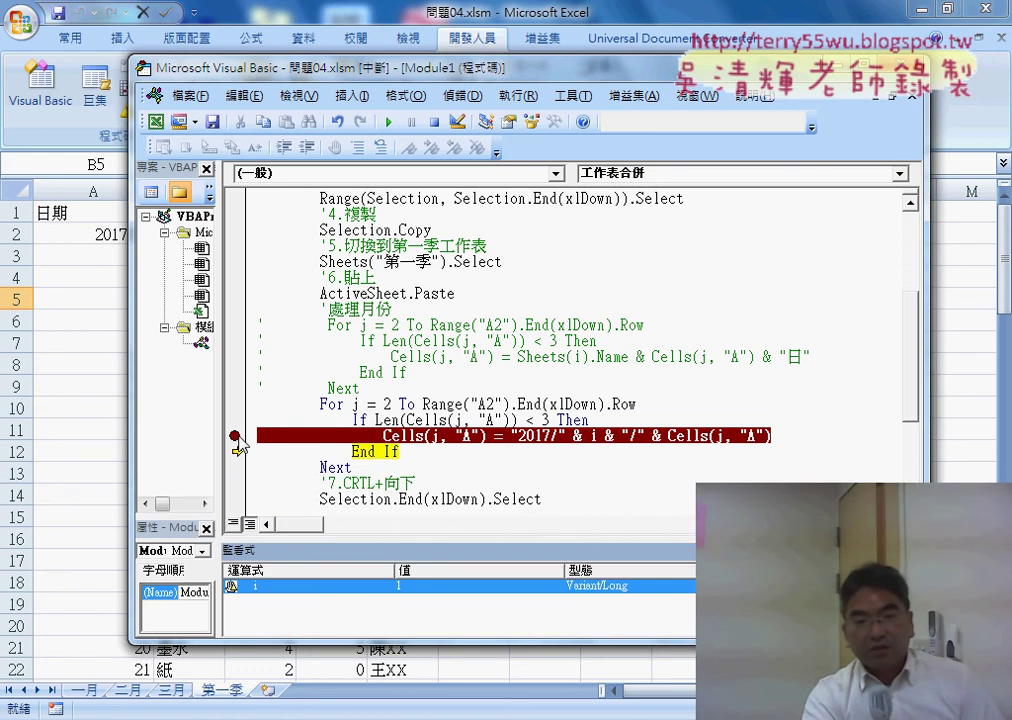
{"action": "left_click", "coordinate": [235, 437]}
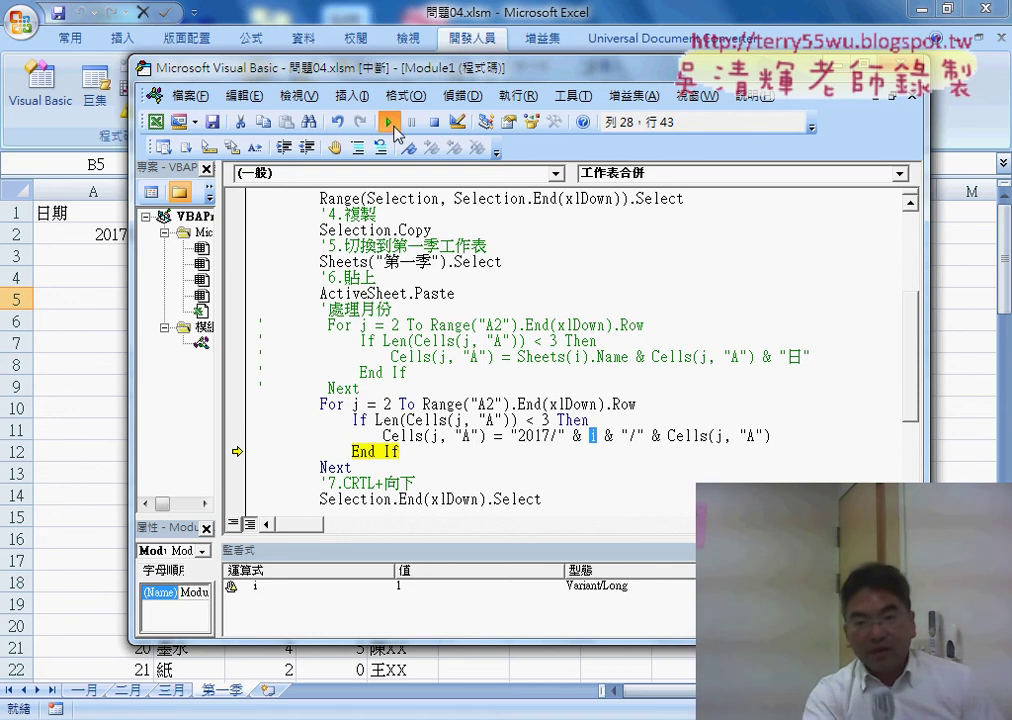
{"action": "left_click", "coordinate": [395, 125]}
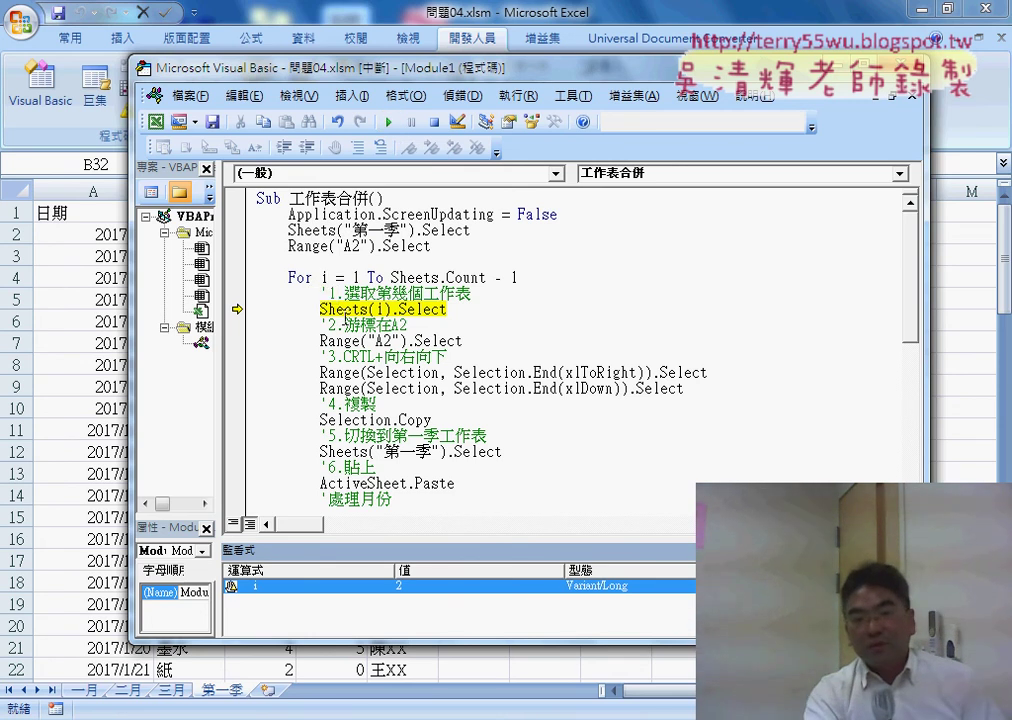
Step: Enlarge the Watch pane and resume twice, watching i go from 2 to 3
{"action": "left_click_drag", "start_coordinate": [313, 310], "coordinate": [460, 312]}
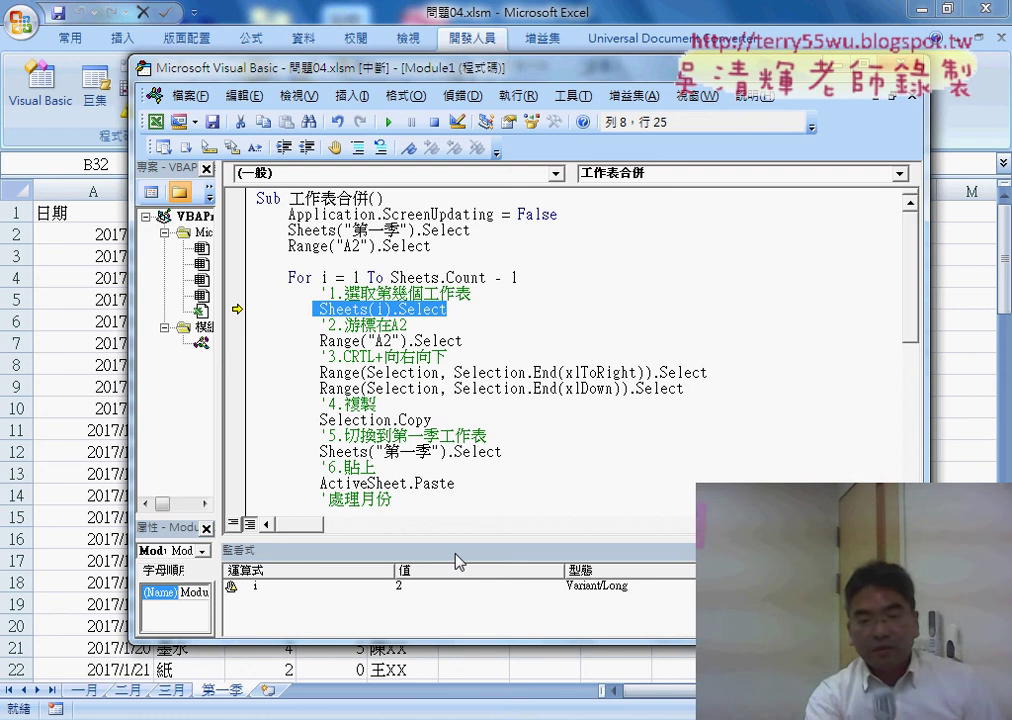
{"action": "left_click_drag", "start_coordinate": [460, 538], "coordinate": [458, 518]}
{"action": "left_click", "coordinate": [412, 566]}
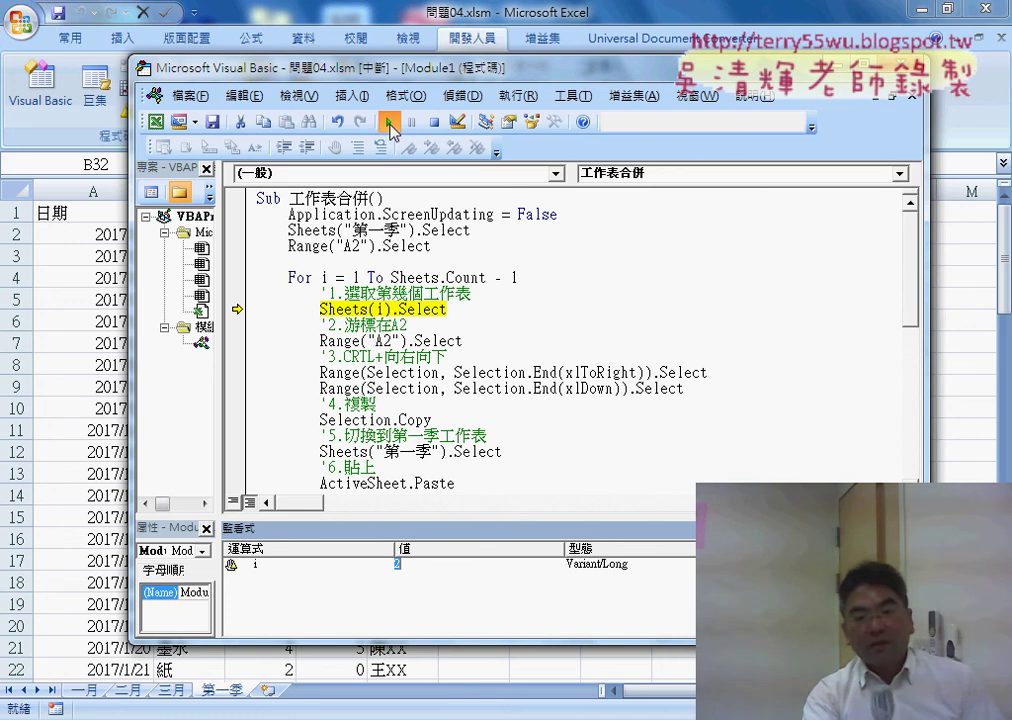
{"action": "left_click", "coordinate": [389, 123]}
{"action": "left_click", "coordinate": [410, 565]}
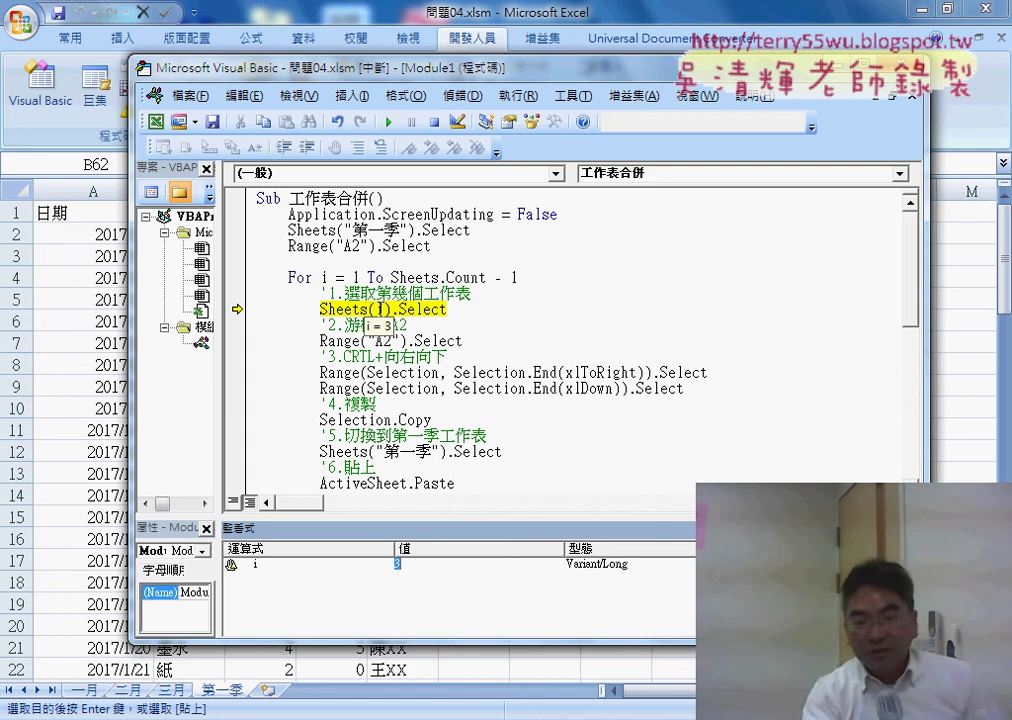
Step: Delete the existing watch on i with 刪除監看式
{"action": "left_click", "coordinate": [232, 566]}
{"action": "right_click", "coordinate": [233, 565]}
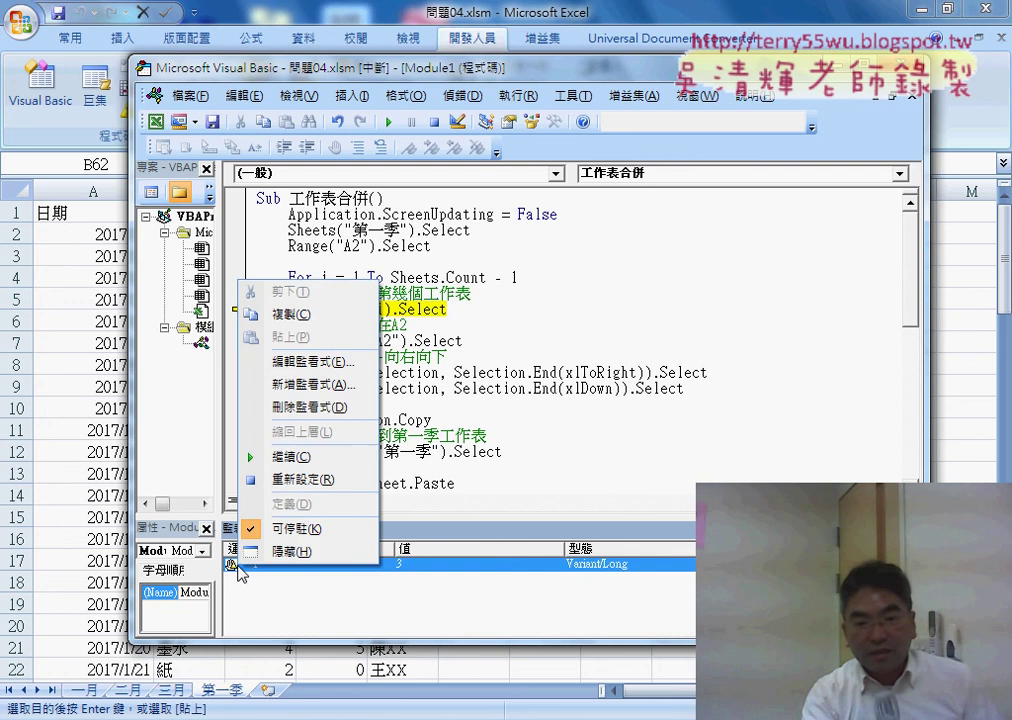
{"action": "left_click", "coordinate": [310, 408]}
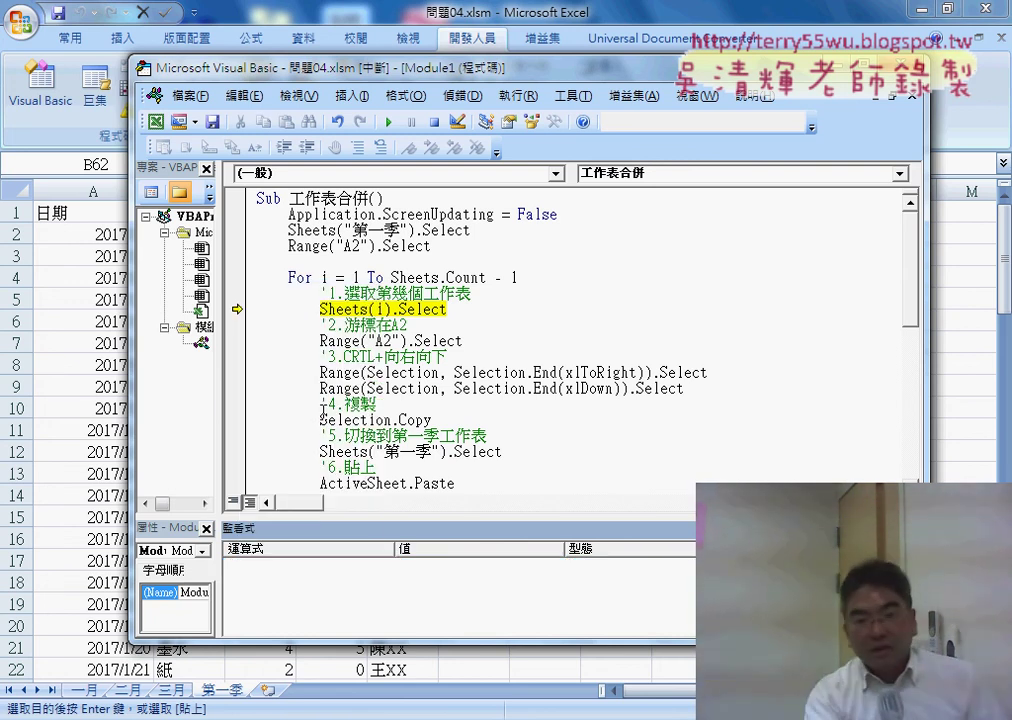
Step: Watch the For line's i with 數值改變時中斷, then run the macro to completion
{"action": "double_click", "coordinate": [324, 278]}
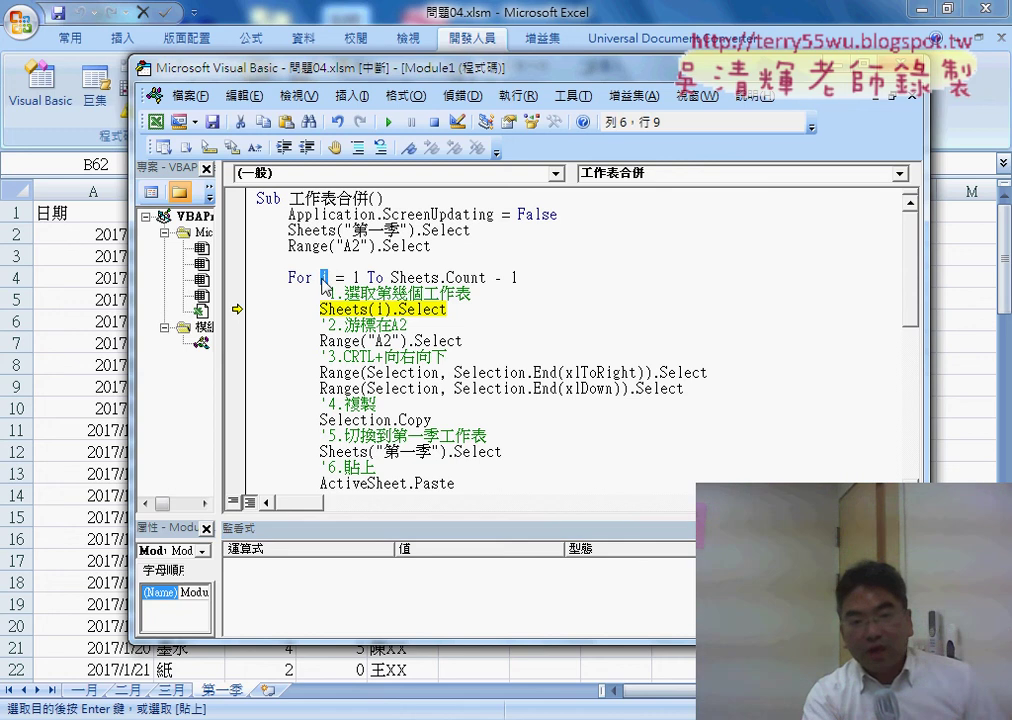
{"action": "right_click", "coordinate": [323, 283]}
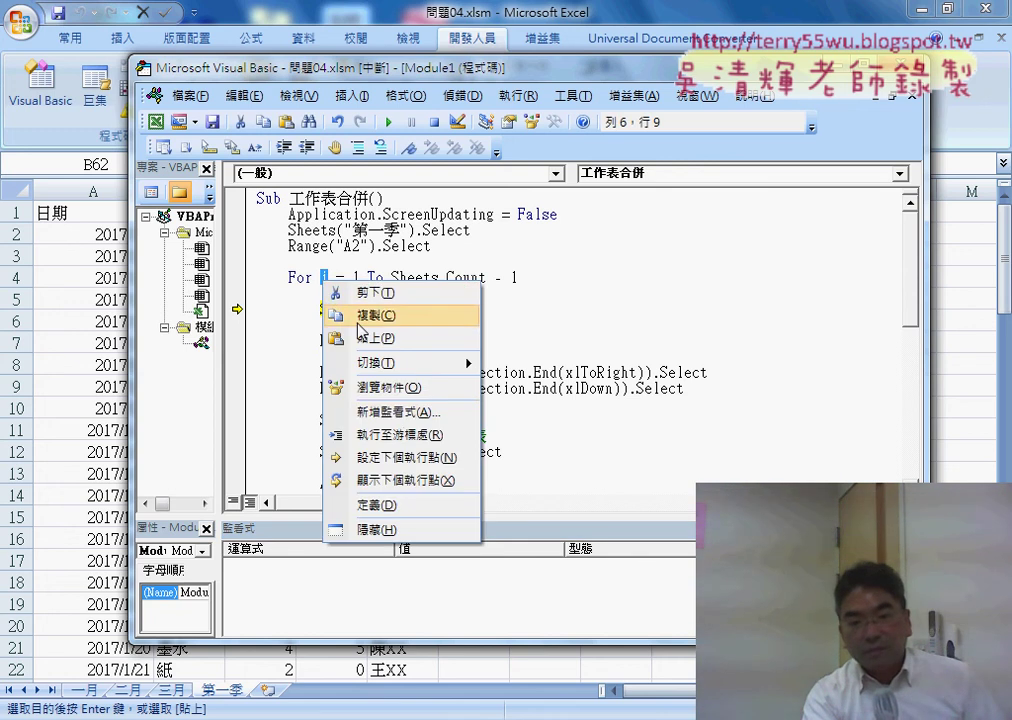
{"action": "left_click", "coordinate": [398, 413]}
{"action": "left_click", "coordinate": [400, 385]}
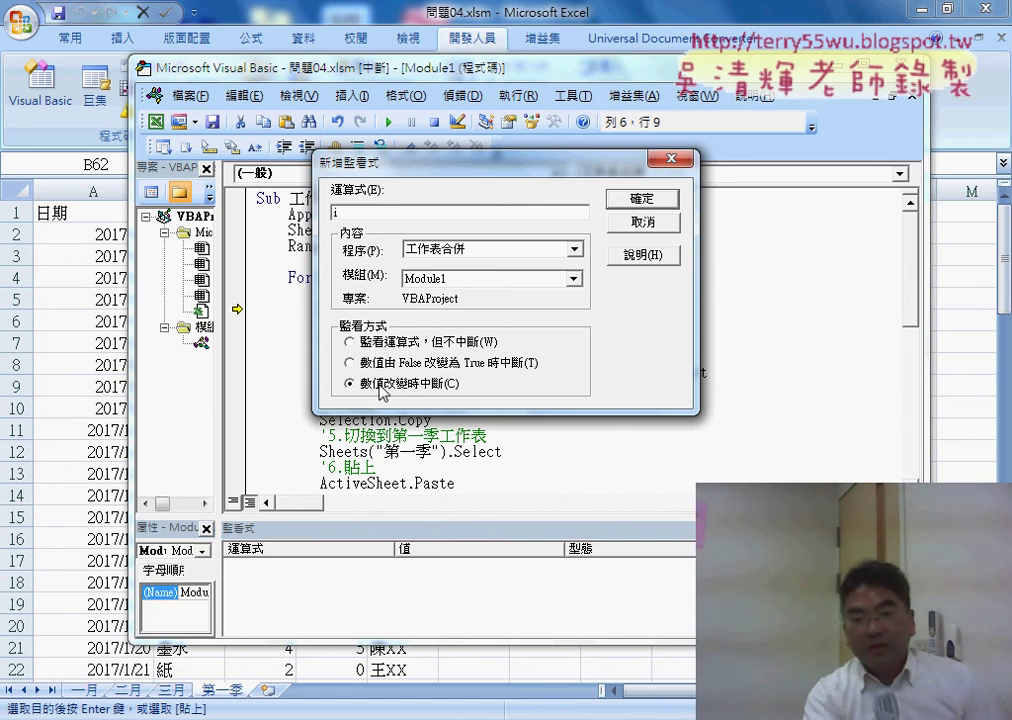
{"action": "left_click", "coordinate": [640, 199]}
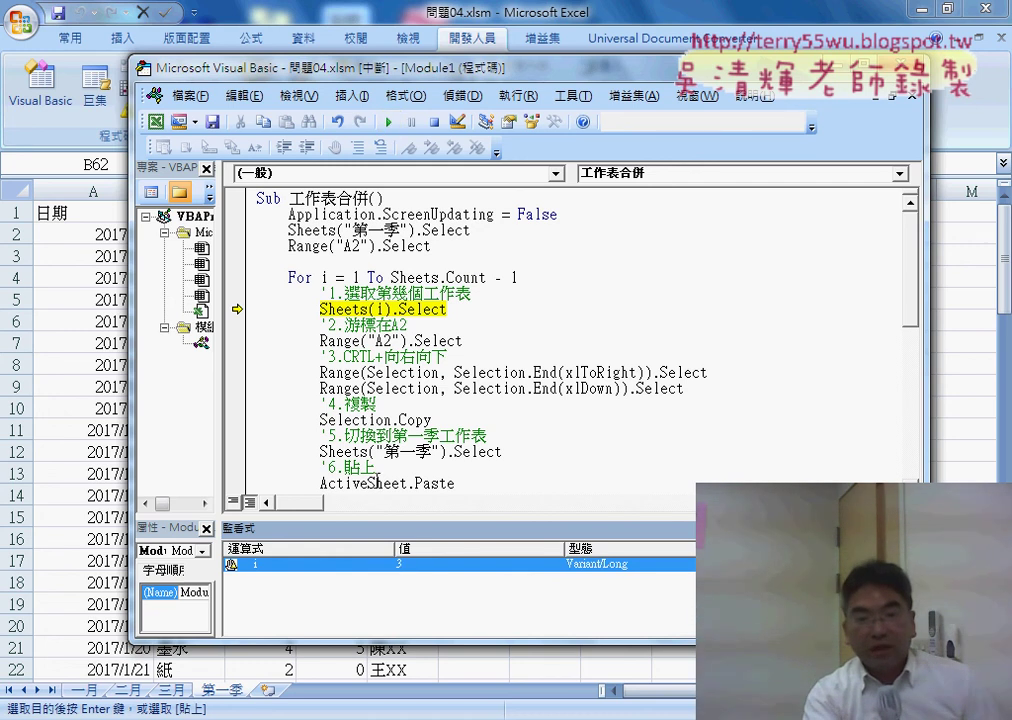
{"action": "left_click", "coordinate": [388, 121]}
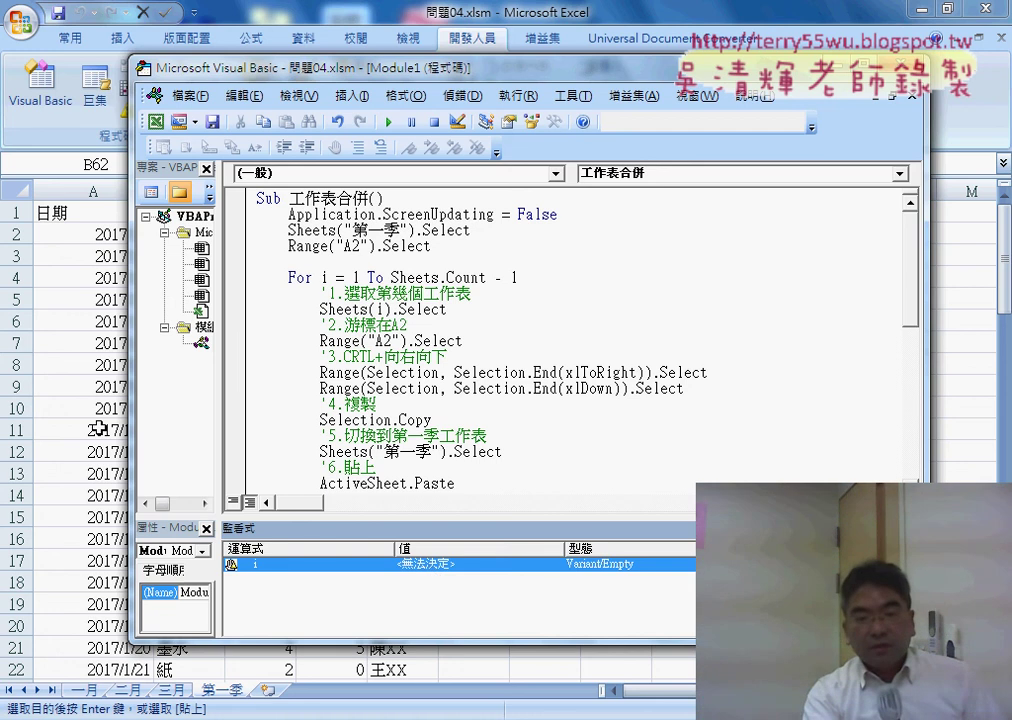
Step: Close the Watch window and open the 檢視(V) menu
{"action": "left_click", "coordinate": [414, 390]}
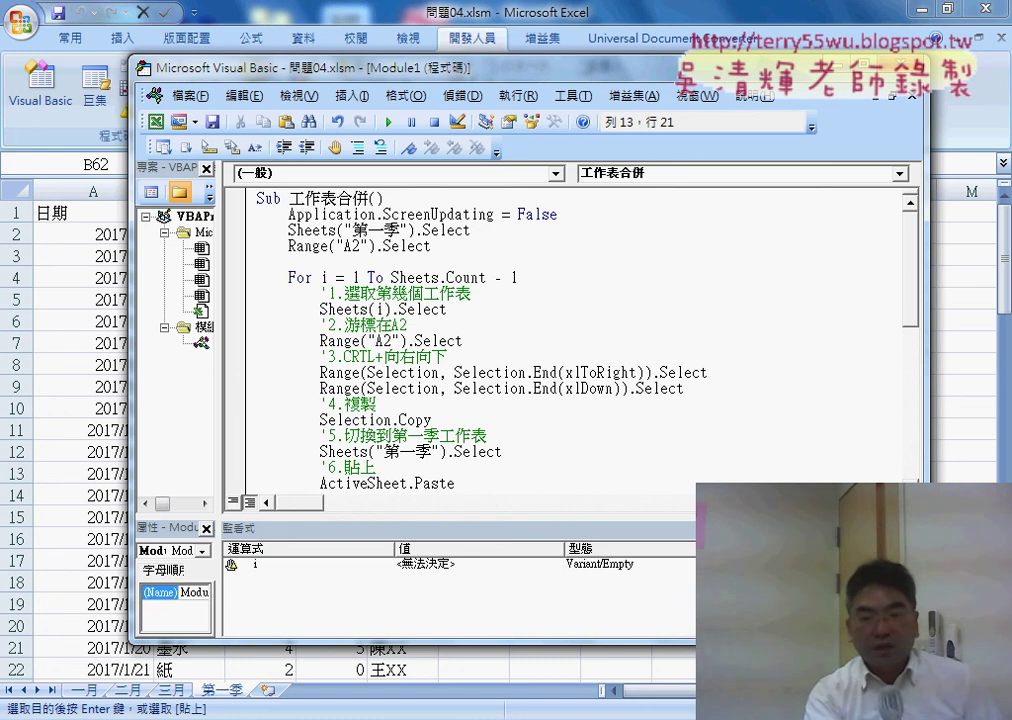
{"action": "left_click", "coordinate": [918, 528]}
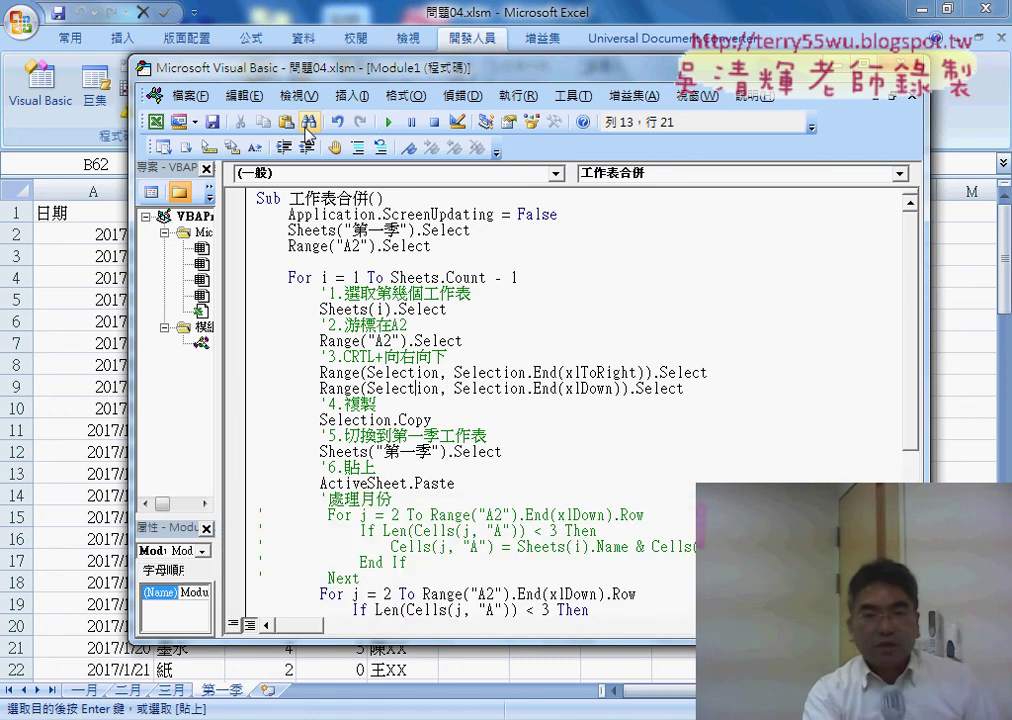
{"action": "left_click", "coordinate": [300, 96]}
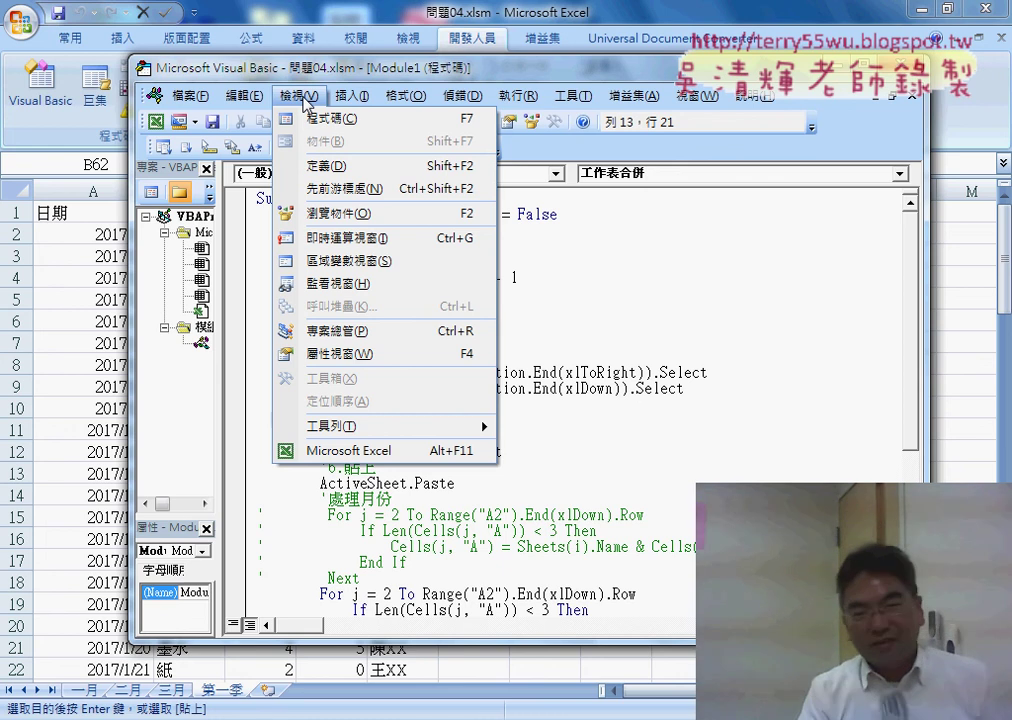
Step: Dismiss the 檢視 menu by clicking on the '4.複製 comment line
{"action": "left_click", "coordinate": [662, 397]}
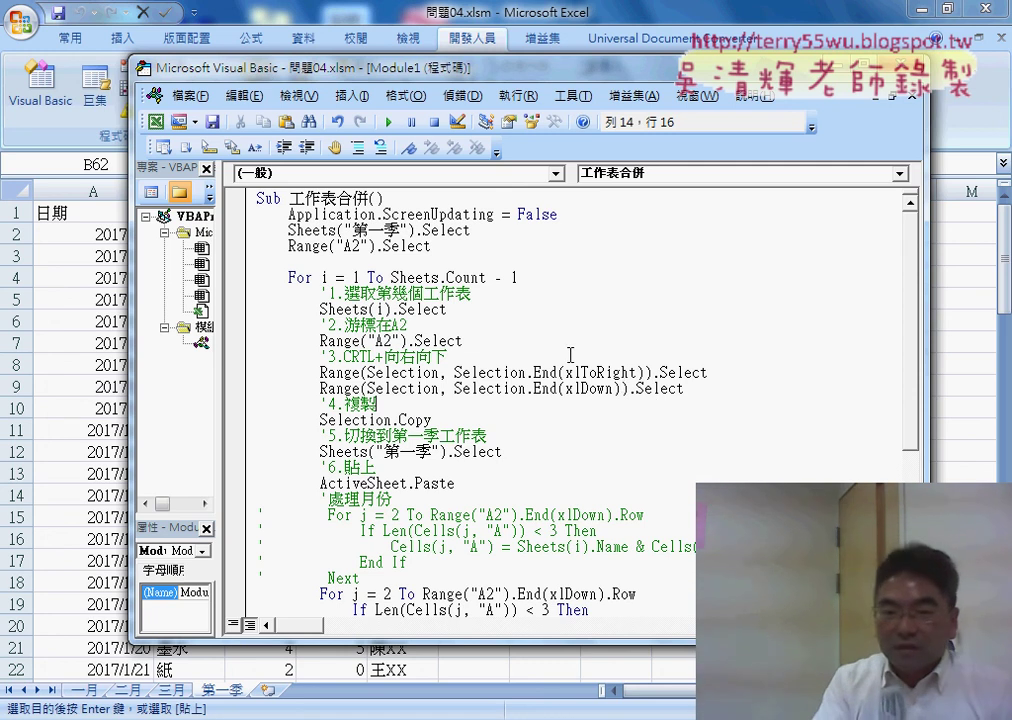
Step: Scroll down and select the "2017/" & i & "/" & Cells(j, "A") expression
{"action": "scroll", "coordinate": [580, 370], "scroll_direction": "down", "scroll_amount": 2}
{"action": "scroll", "coordinate": [594, 379], "scroll_direction": "down", "scroll_amount": 1}
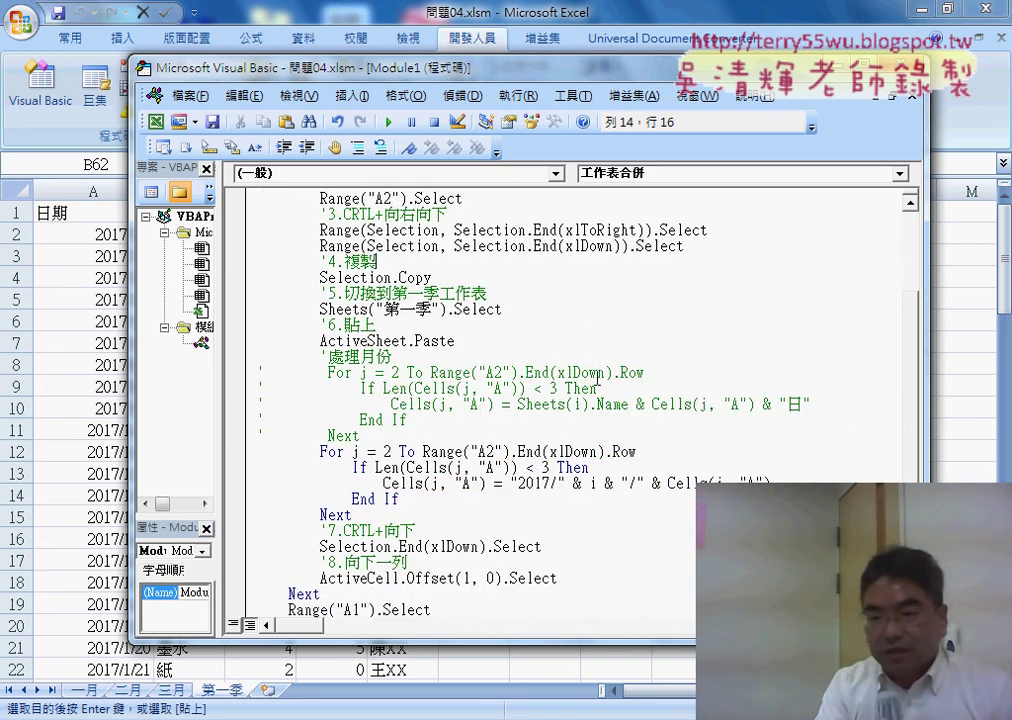
{"action": "scroll", "coordinate": [700, 445], "scroll_direction": "down", "scroll_amount": 1}
{"action": "left_click_drag", "start_coordinate": [794, 438], "coordinate": [527, 438]}
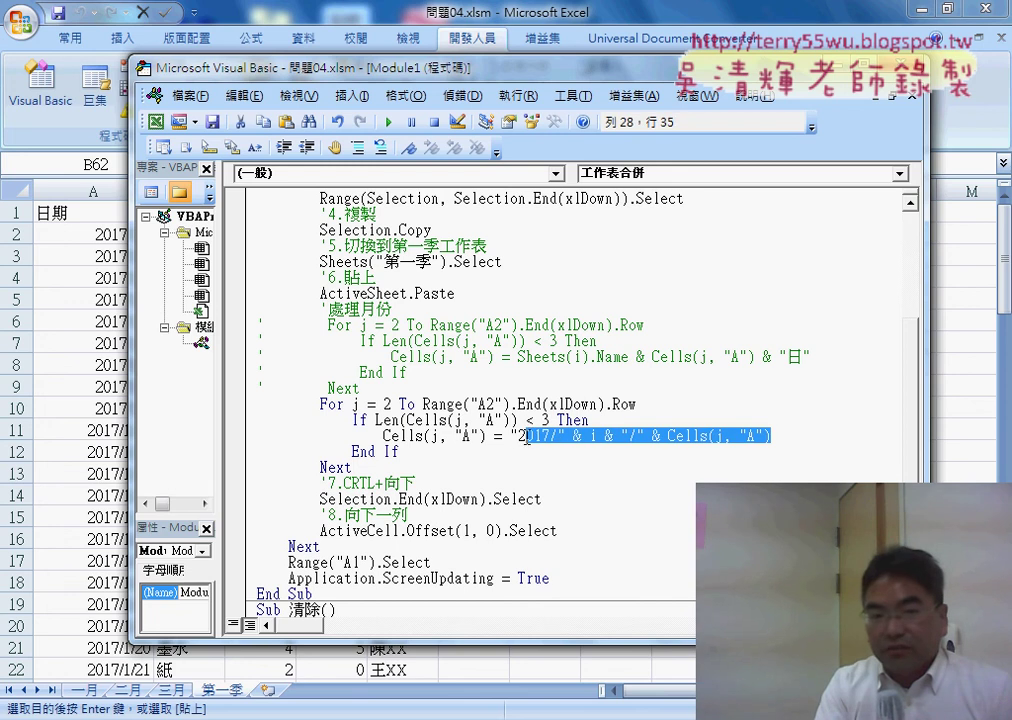
Step: Open 儲存格格式 for cell A2 on the worksheet
{"action": "left_click", "coordinate": [92, 239]}
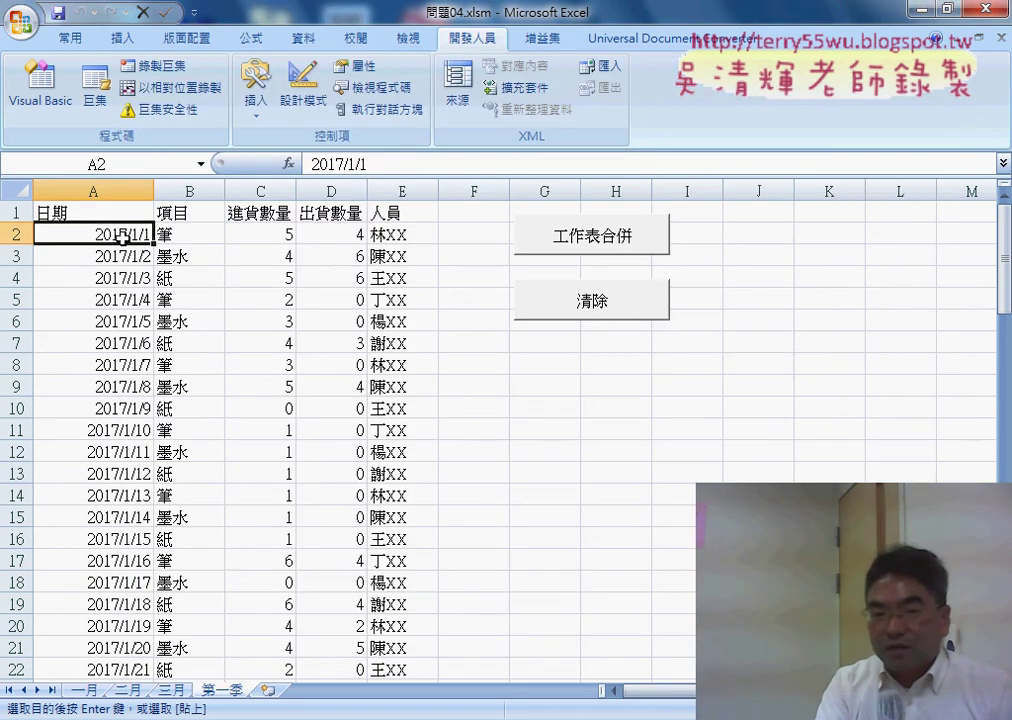
{"action": "right_click", "coordinate": [121, 238]}
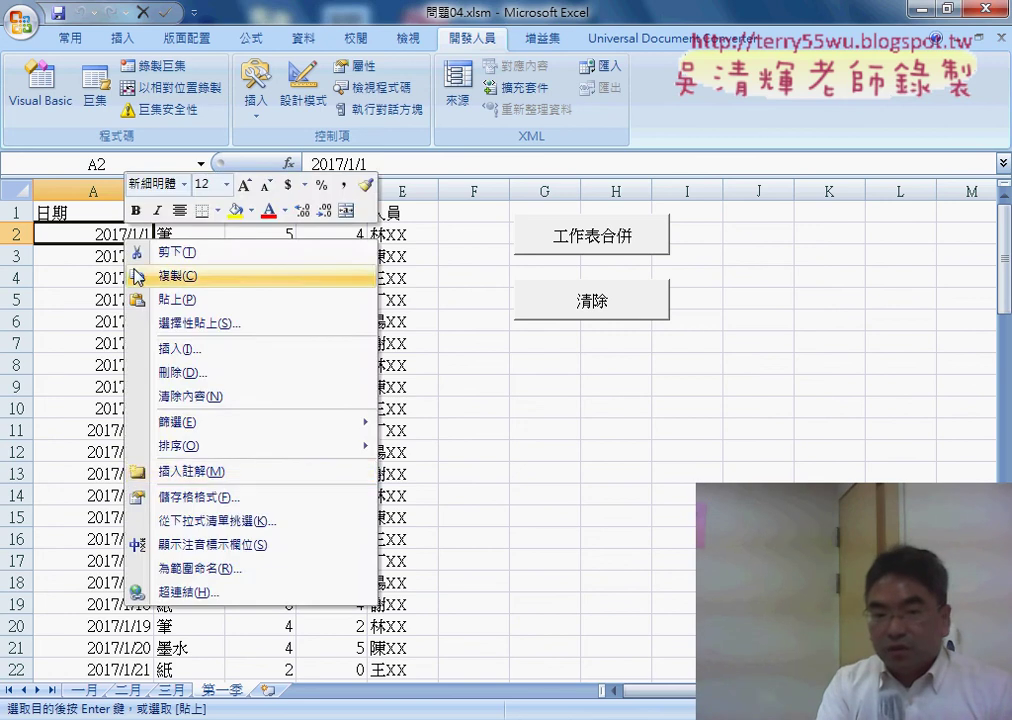
{"action": "left_click", "coordinate": [214, 495]}
{"action": "left_click_drag", "start_coordinate": [340, 288], "coordinate": [655, 200]}
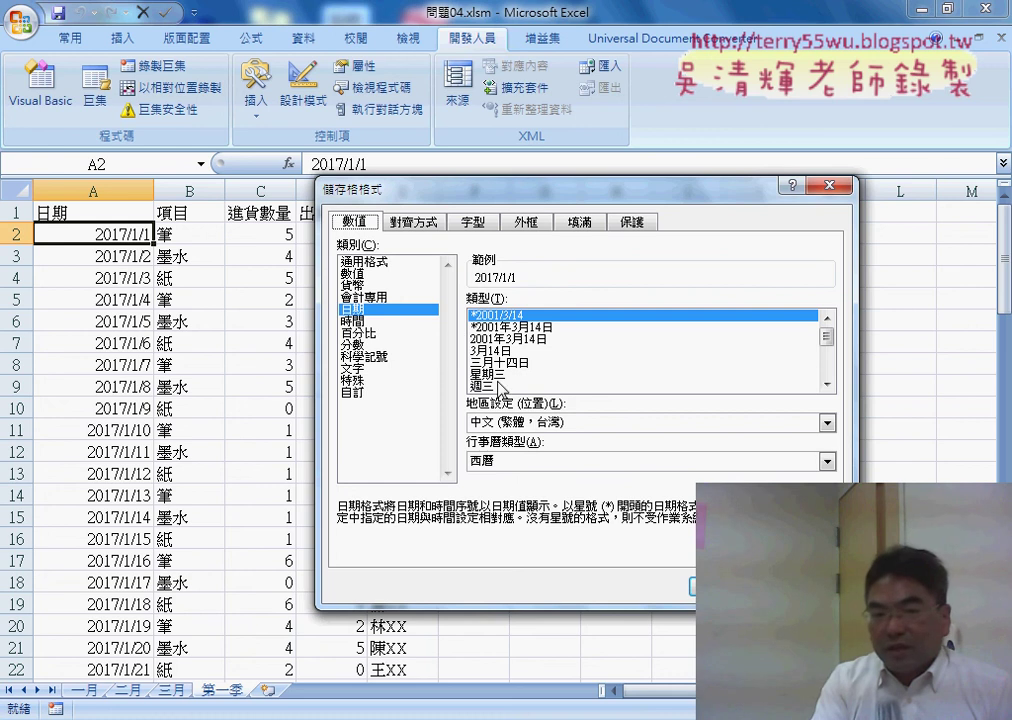
Step: Inspect the weekday date style's code, then set 行事曆類型 to 中華民國曆
{"action": "left_click", "coordinate": [500, 387]}
{"action": "left_click", "coordinate": [355, 393]}
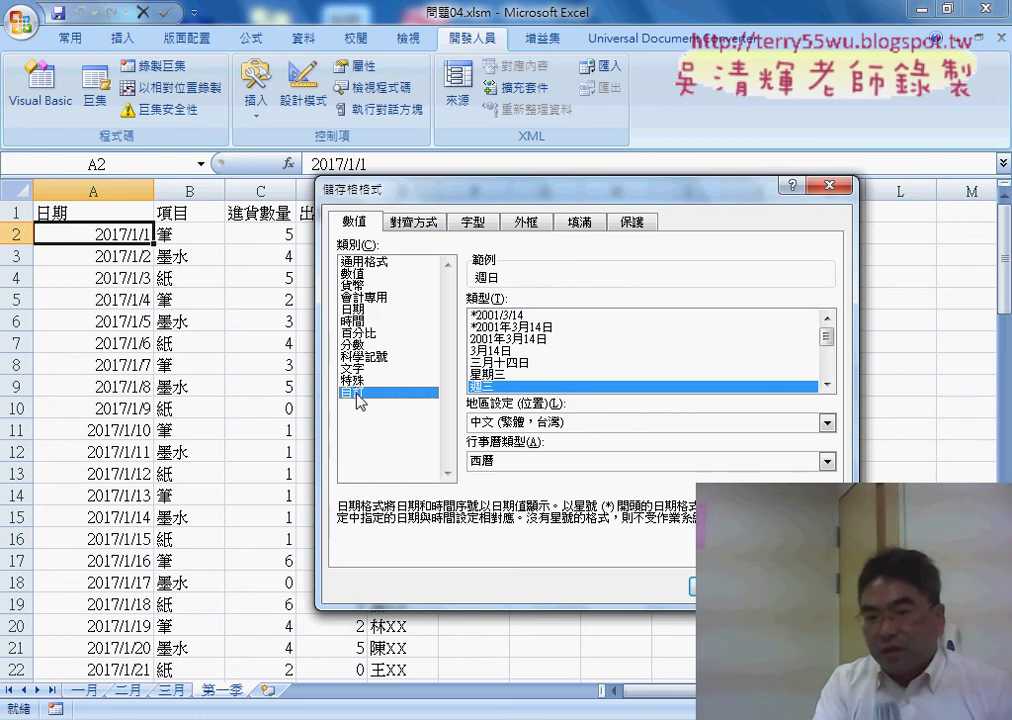
{"action": "left_click_drag", "start_coordinate": [522, 316], "coordinate": [509, 316]}
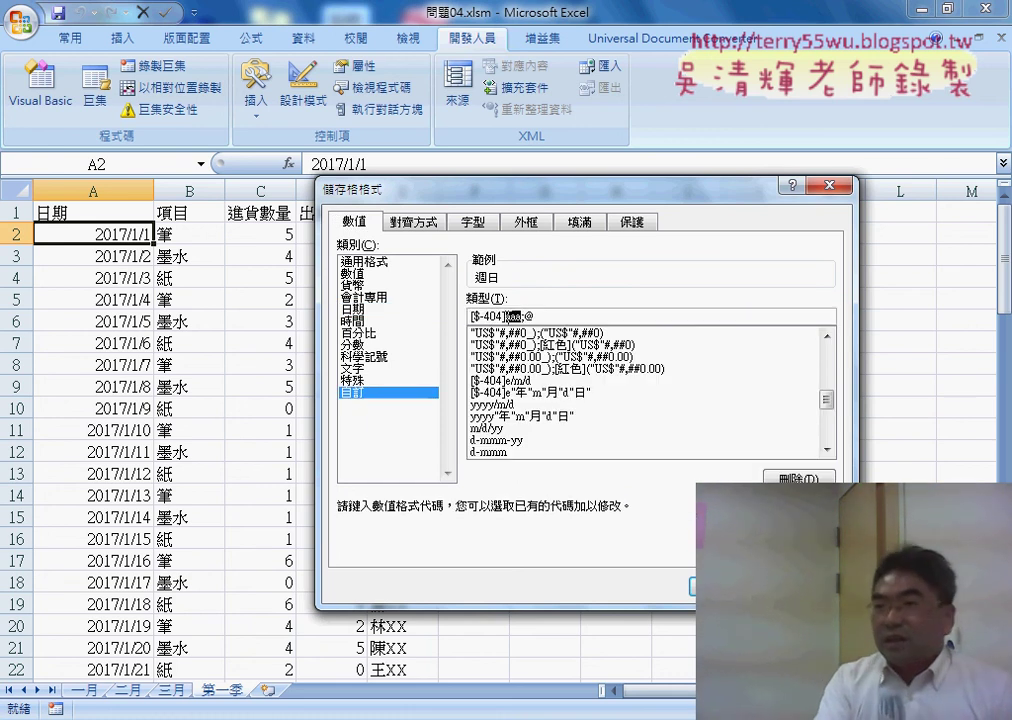
{"action": "left_click", "coordinate": [353, 309]}
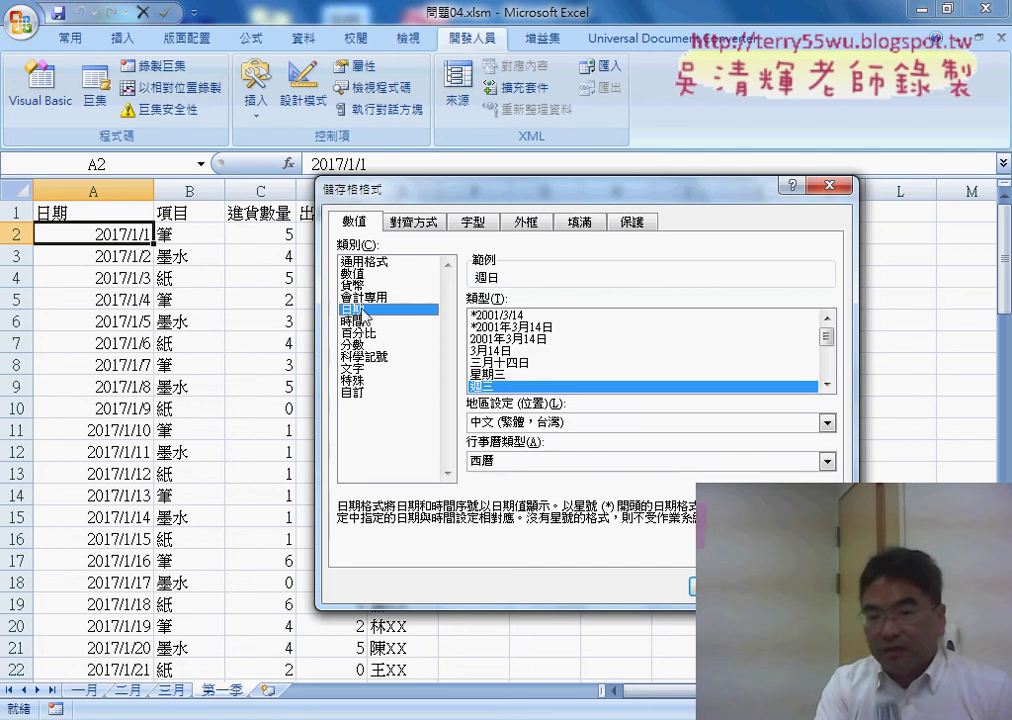
{"action": "left_click", "coordinate": [556, 459]}
{"action": "left_click", "coordinate": [520, 474]}
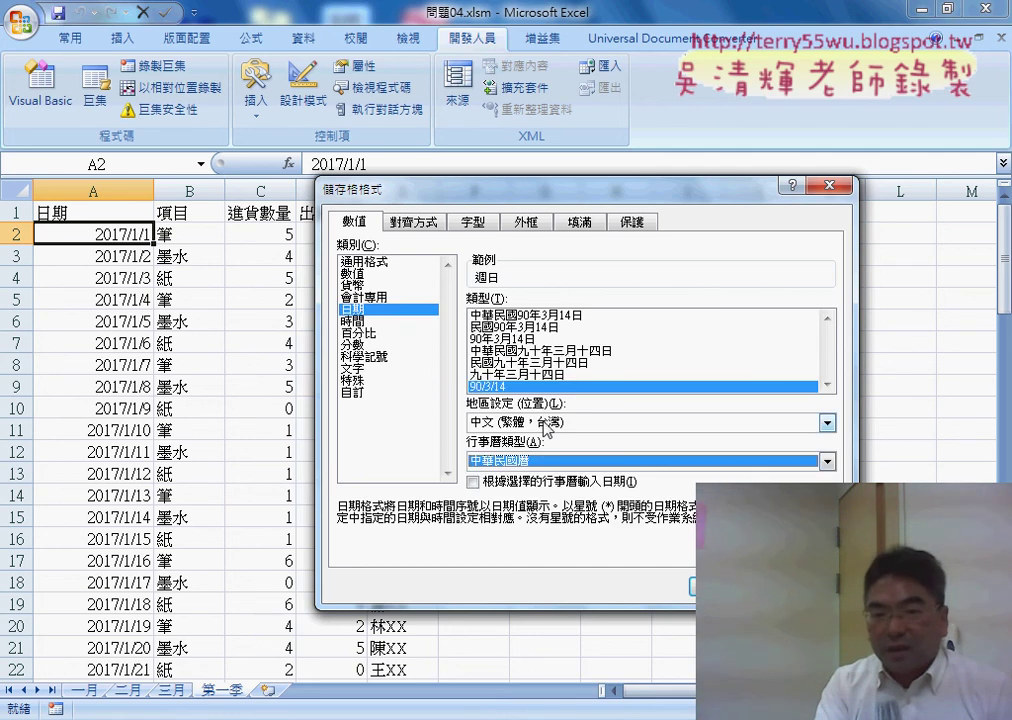
Step: Edit the 自訂 code to [$-404]e.mm.dd(aaa);@, previewing 106.01.01(週日), and select it
{"action": "left_click", "coordinate": [362, 393]}
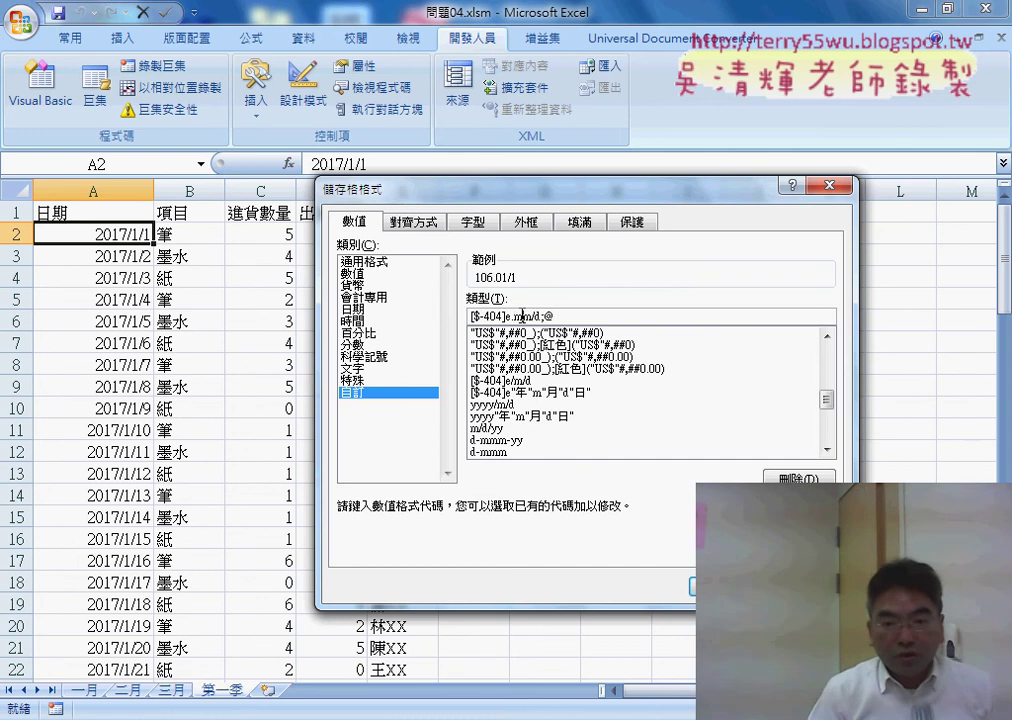
{"action": "type", "text": "m"}
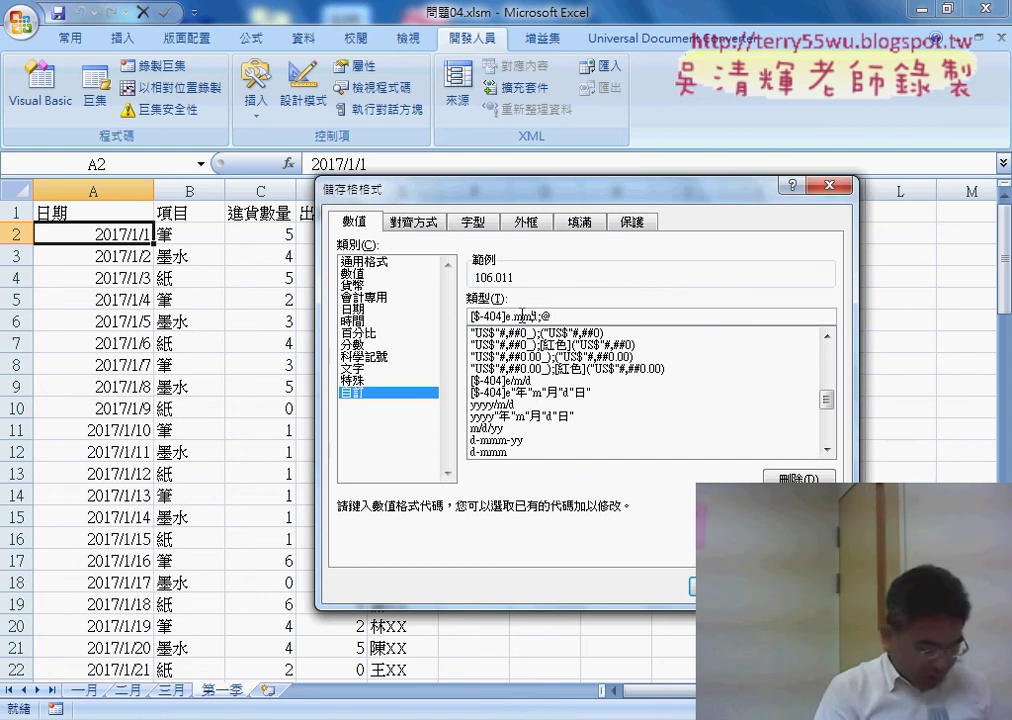
{"action": "key", "text": "Delete"}
{"action": "type", "text": "."}
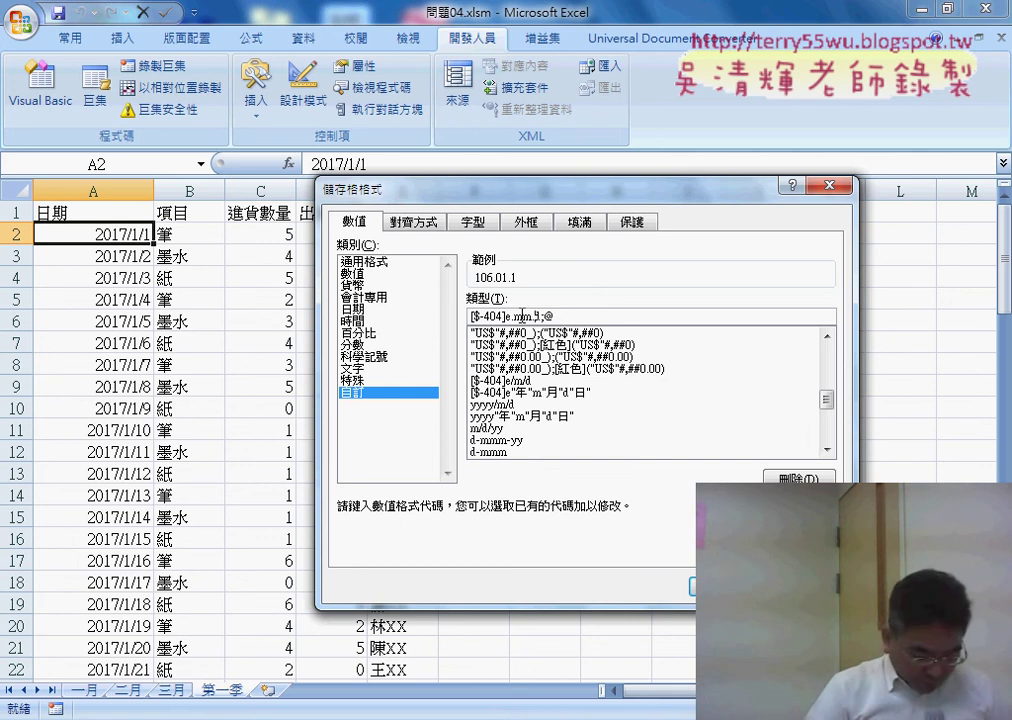
{"action": "type", "text": "d"}
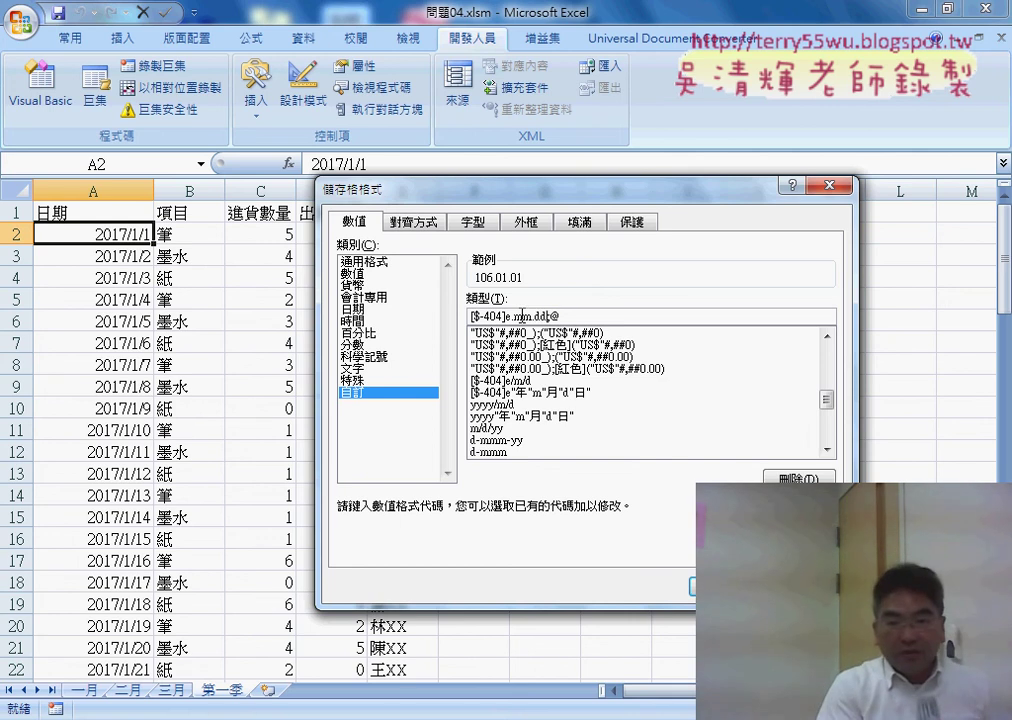
{"action": "type", "text": "()"}
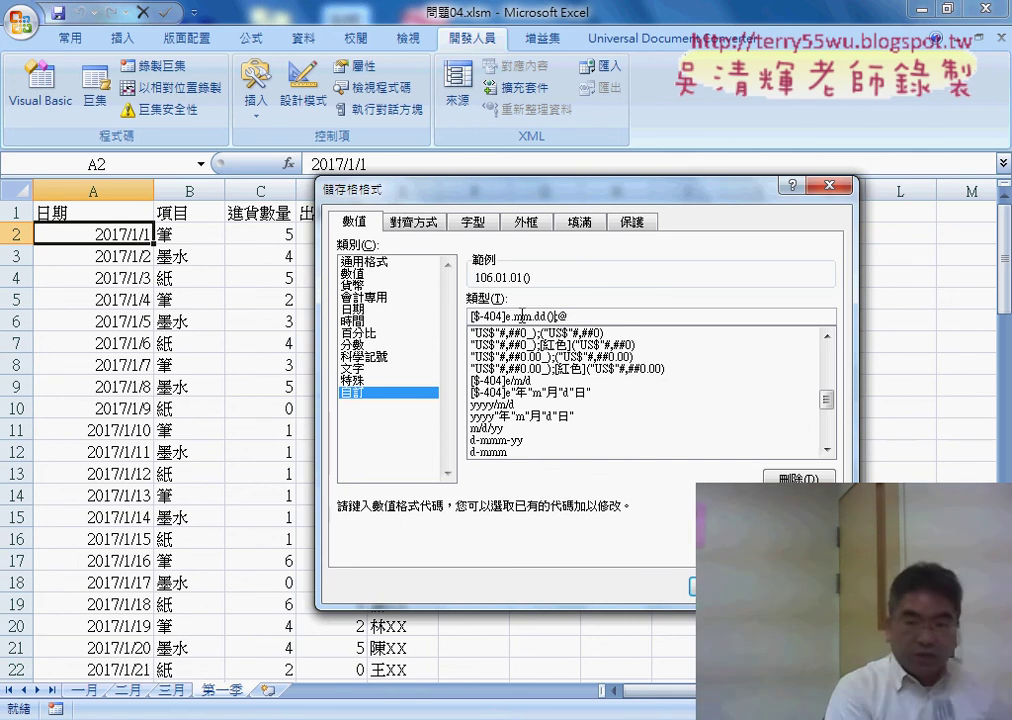
{"action": "type", "text": "aa"}
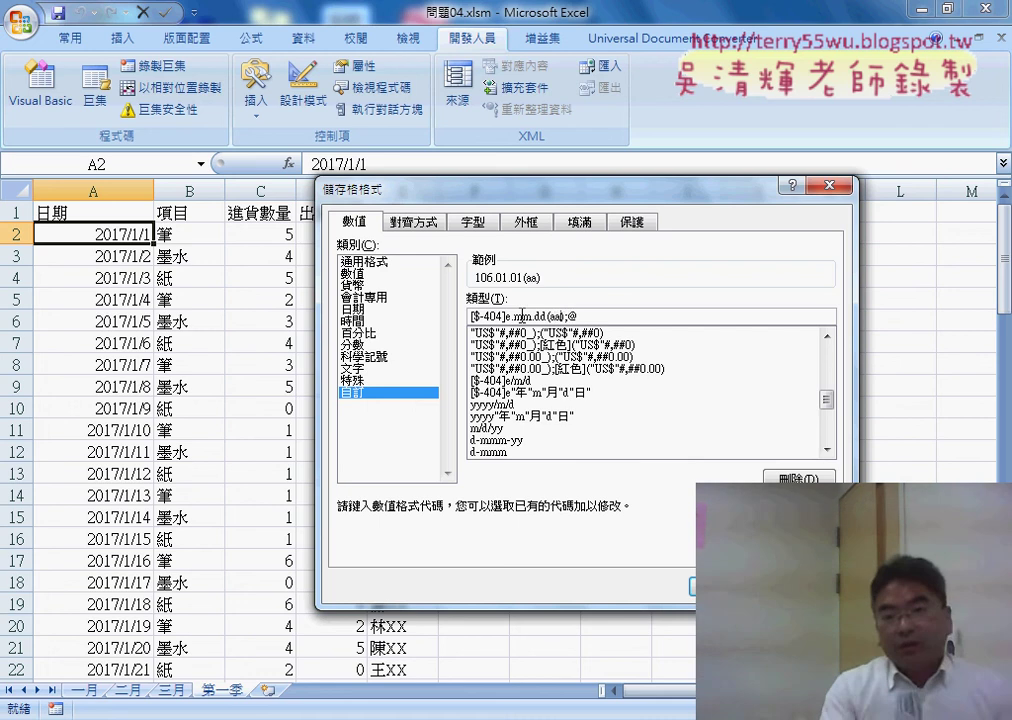
{"action": "type", "text": "a"}
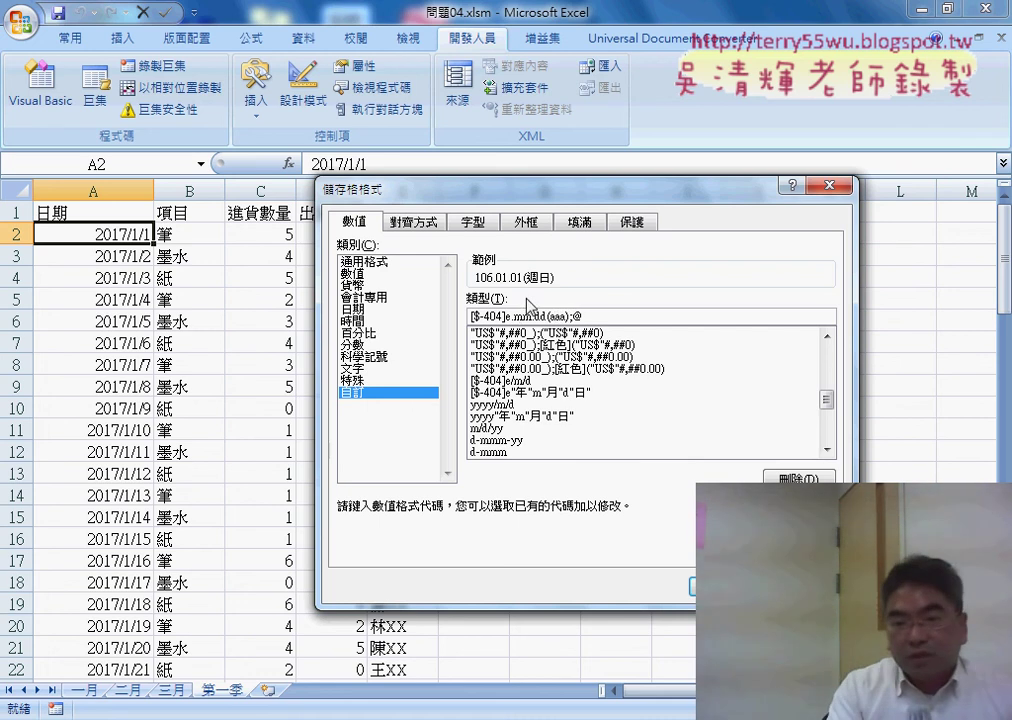
{"action": "left_click_drag", "start_coordinate": [583, 316], "coordinate": [463, 307]}
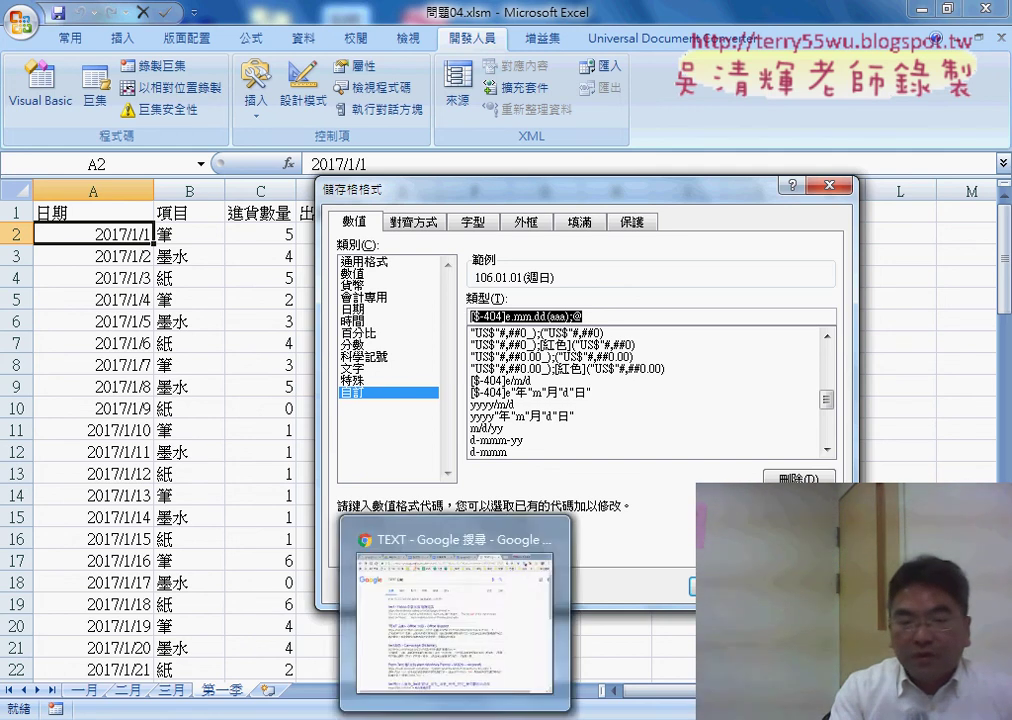
Step: Open the TEXT 函數 - Office 支援 article from the search results
{"action": "left_click", "coordinate": [450, 600]}
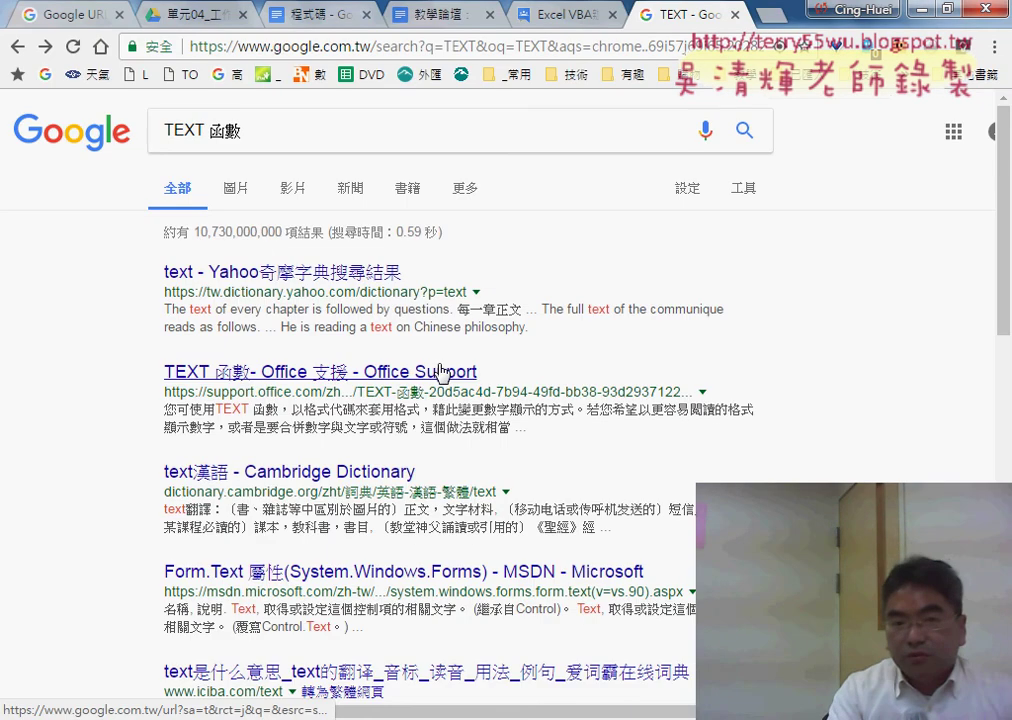
{"action": "left_click_drag", "start_coordinate": [252, 132], "coordinate": [168, 131]}
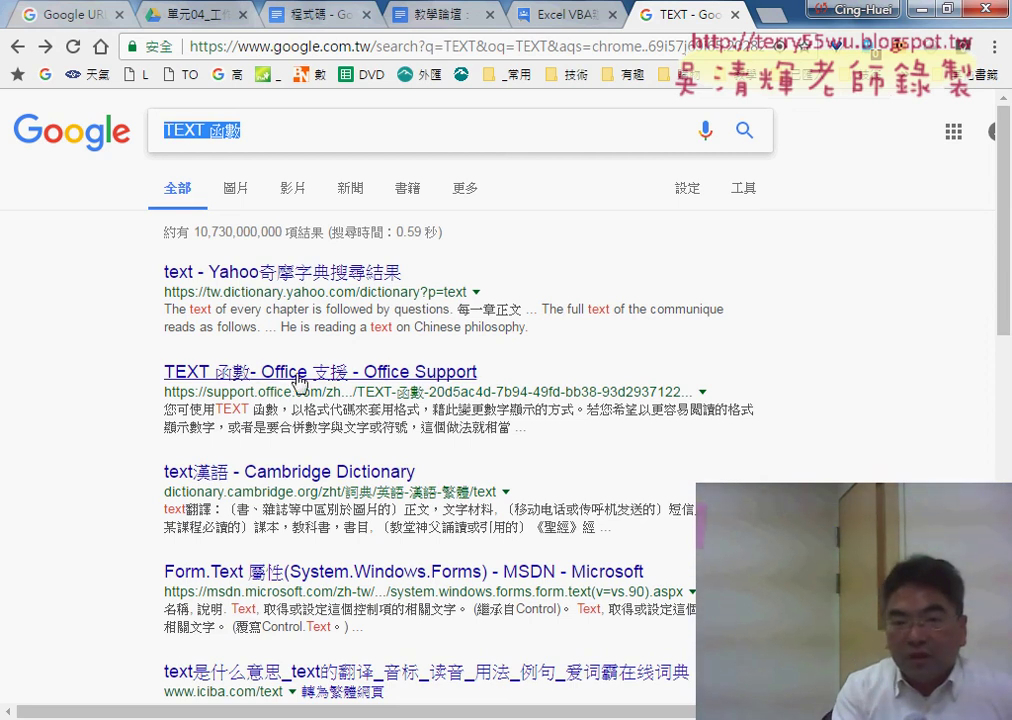
{"action": "left_click", "coordinate": [298, 381]}
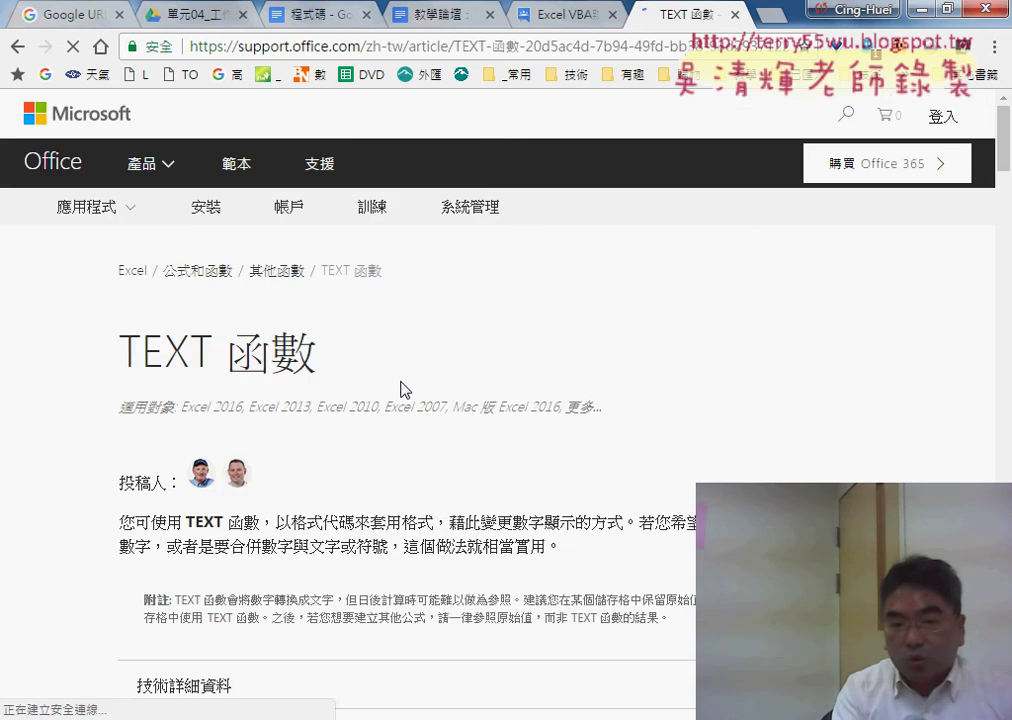
Step: Read the format-code examples, like $#,##0.00, down to the 下載我們的範例 section
{"action": "scroll", "coordinate": [402, 390], "scroll_direction": "down", "scroll_amount": 3}
{"action": "scroll", "coordinate": [404, 391], "scroll_direction": "down", "scroll_amount": 3}
{"action": "scroll", "coordinate": [406, 391], "scroll_direction": "down", "scroll_amount": 2}
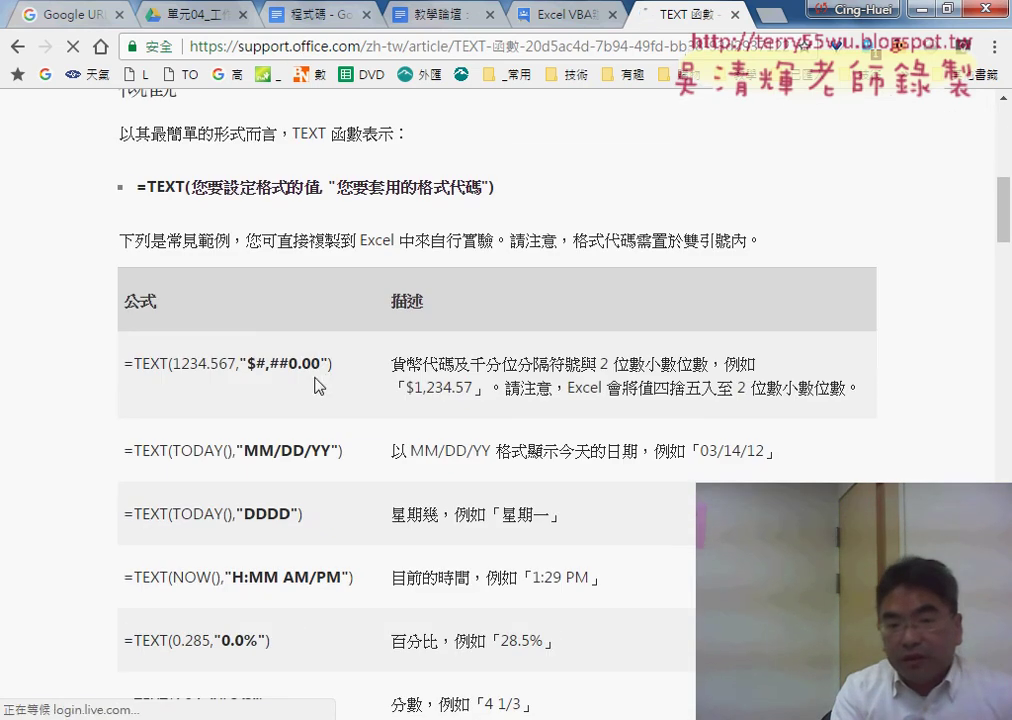
{"action": "left_click_drag", "start_coordinate": [321, 364], "coordinate": [246, 370]}
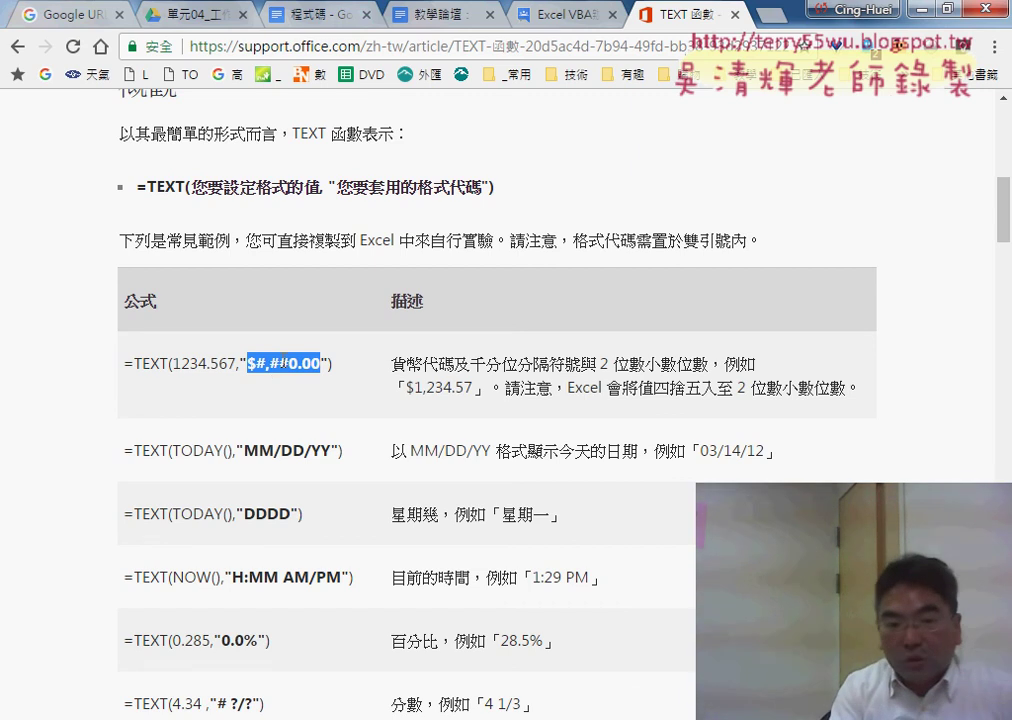
{"action": "scroll", "coordinate": [300, 372], "scroll_direction": "down", "scroll_amount": 1}
{"action": "scroll", "coordinate": [395, 384], "scroll_direction": "down", "scroll_amount": 3}
{"action": "scroll", "coordinate": [398, 388], "scroll_direction": "down", "scroll_amount": 2}
{"action": "scroll", "coordinate": [400, 388], "scroll_direction": "down", "scroll_amount": 1}
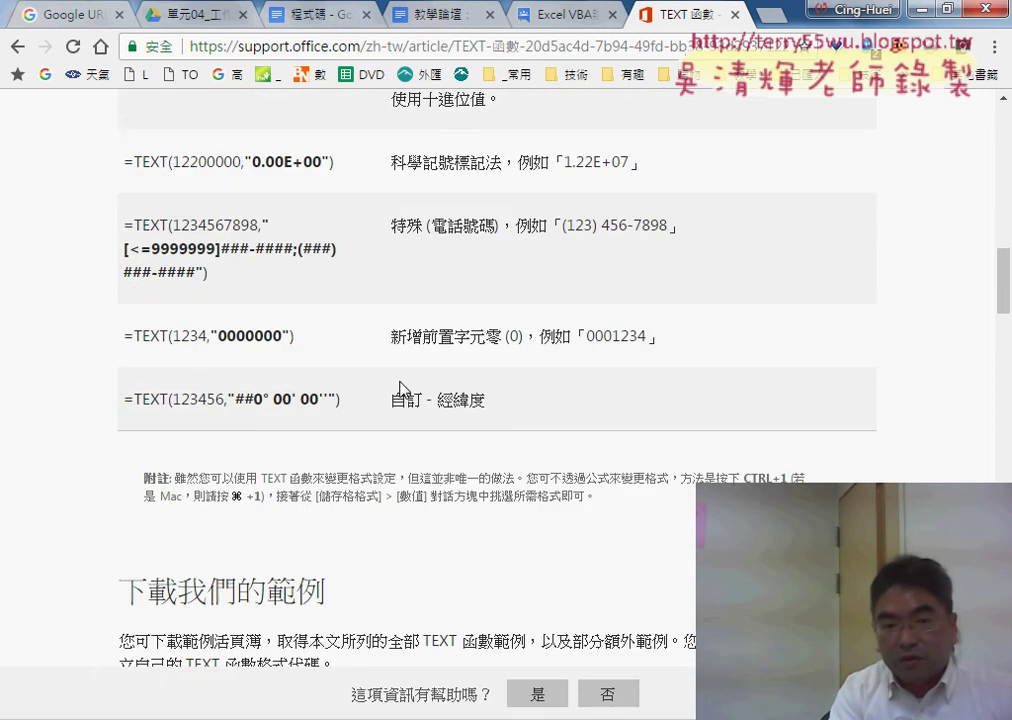
{"action": "scroll", "coordinate": [400, 388], "scroll_direction": "down", "scroll_amount": 2}
{"action": "scroll", "coordinate": [330, 360], "scroll_direction": "down", "scroll_amount": 1}
{"action": "left_click_drag", "start_coordinate": [120, 293], "coordinate": [323, 305]}
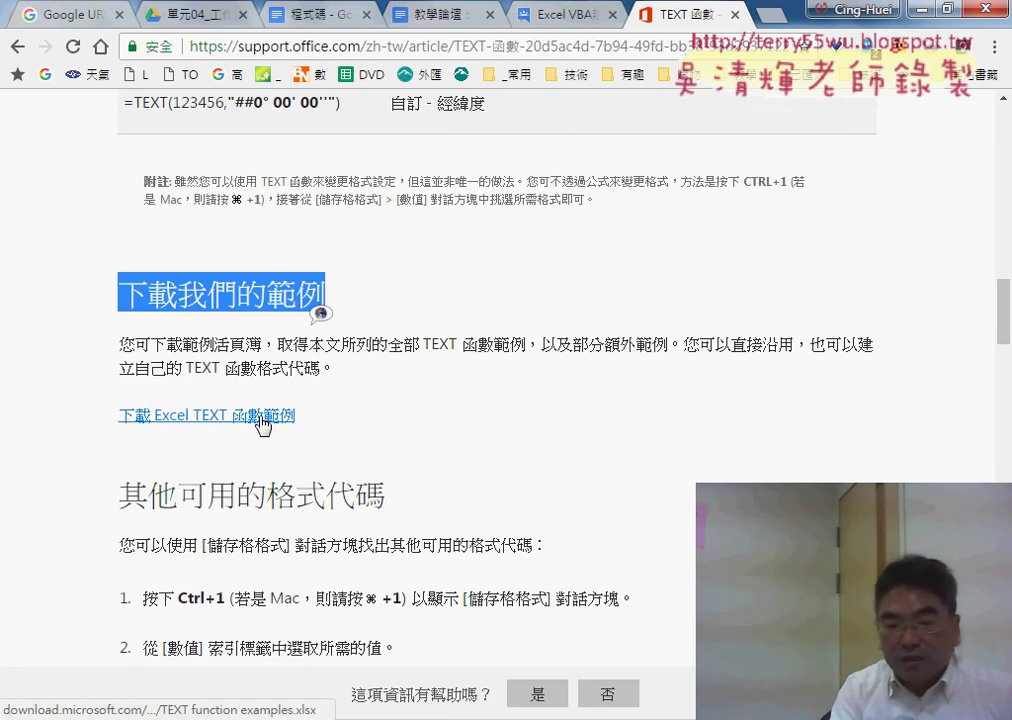
Step: Cancel Excel's Format Cells dialog without applying, then return to the TEXT help page
{"action": "left_click", "coordinate": [496, 719]}
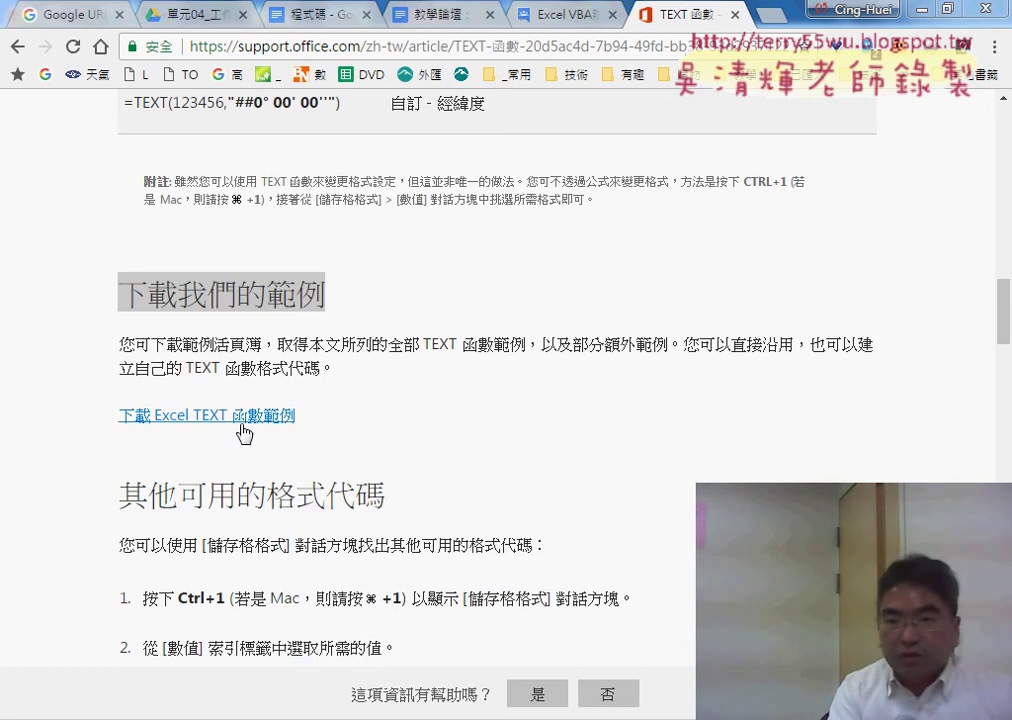
{"action": "left_click", "coordinate": [919, 20]}
{"action": "left_click", "coordinate": [919, 14]}
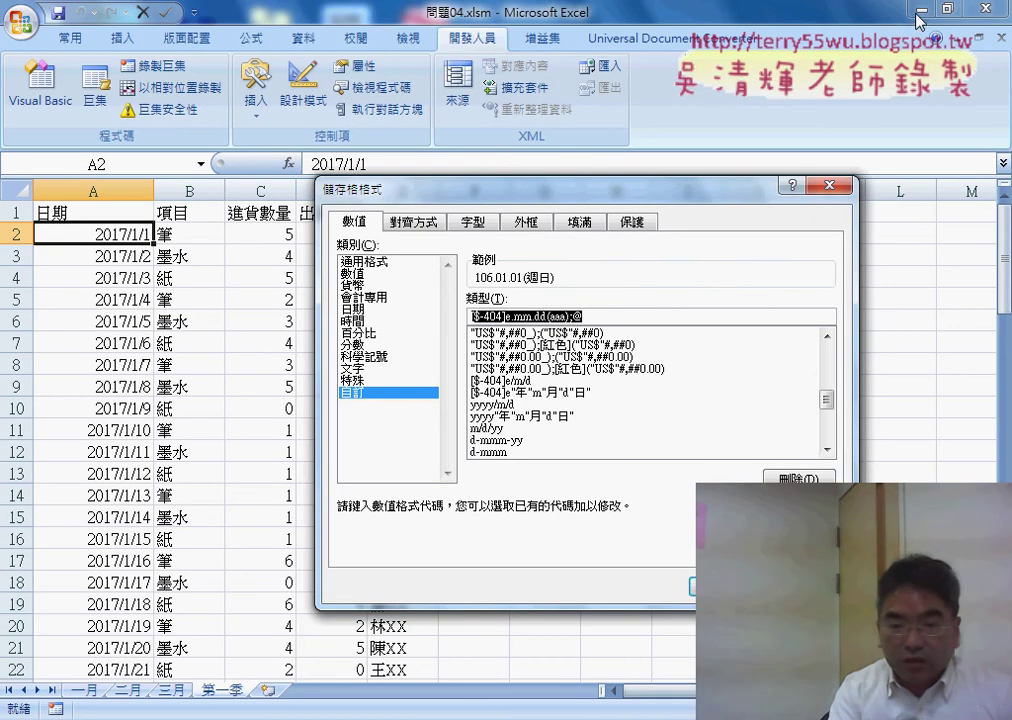
{"action": "key", "text": "Escape"}
{"action": "key", "text": "alt+Tab"}
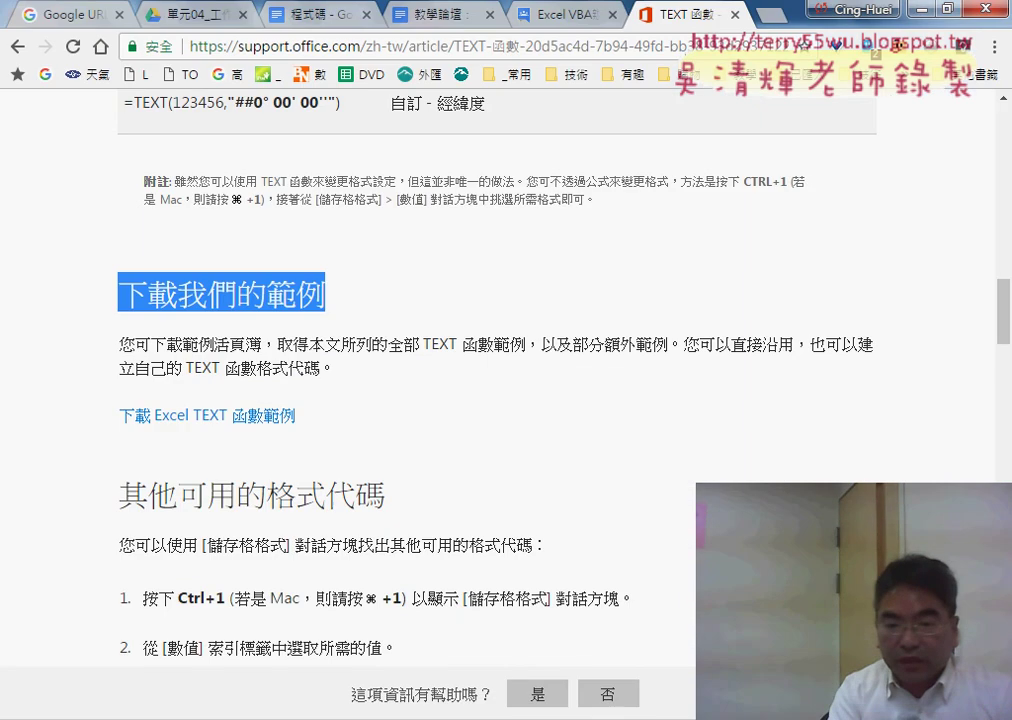
Step: Bring the Visual Basic Editor with the date-building line back to the front
{"action": "left_click", "coordinate": [458, 667]}
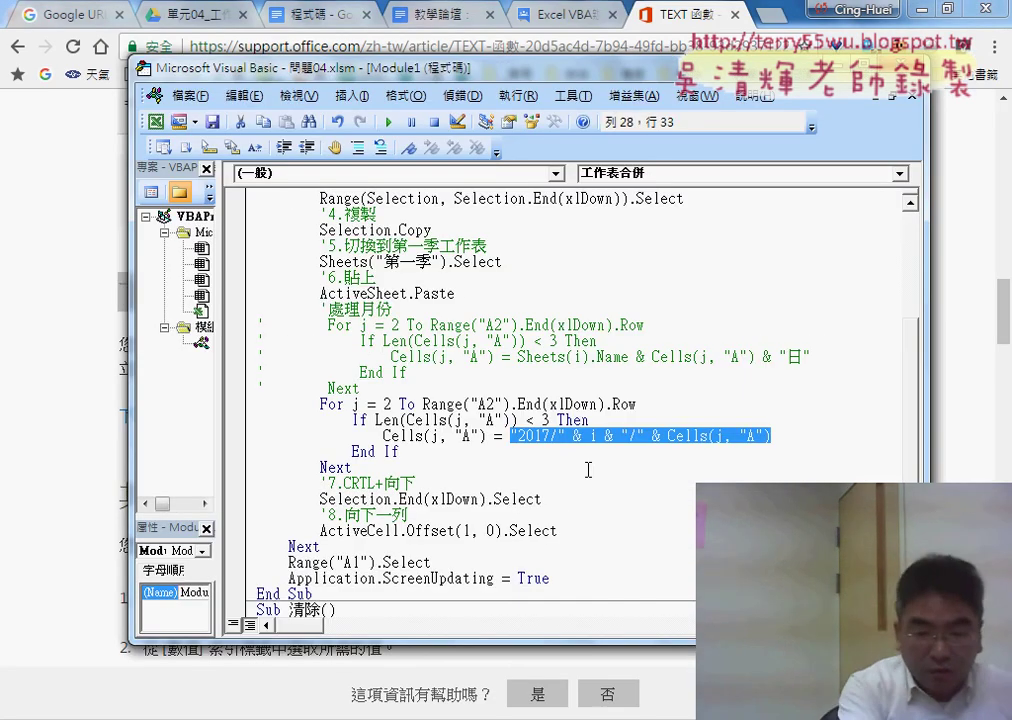